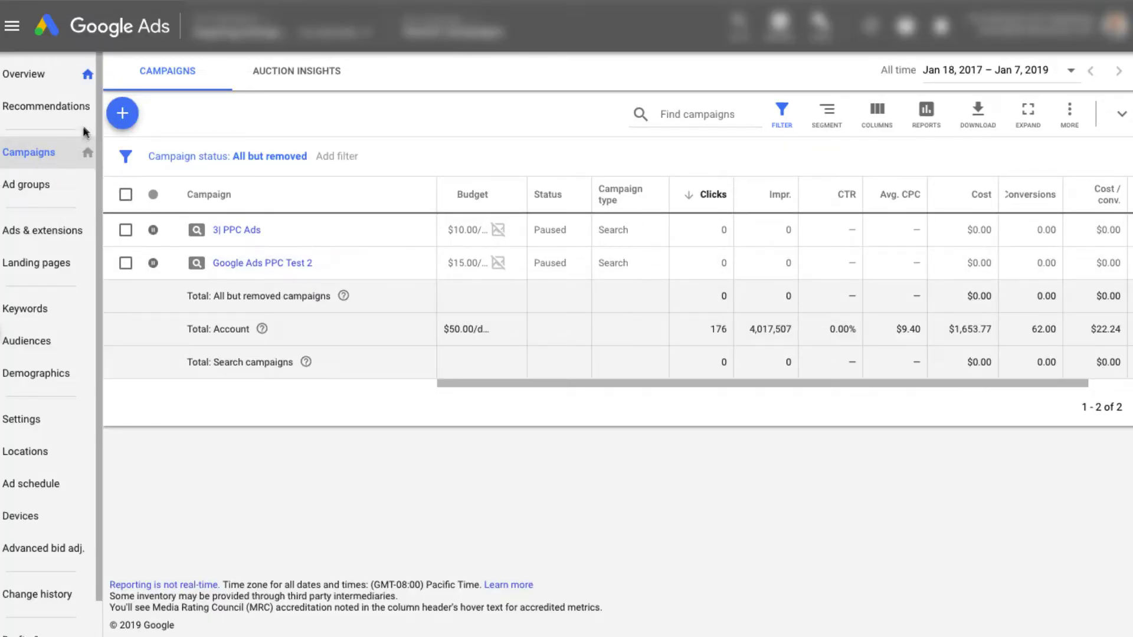
Start a new campaign from the account's campaigns list.
click(123, 114)
Create a Search campaign without a goal's guidance and continue to its settings.
click(180, 177)
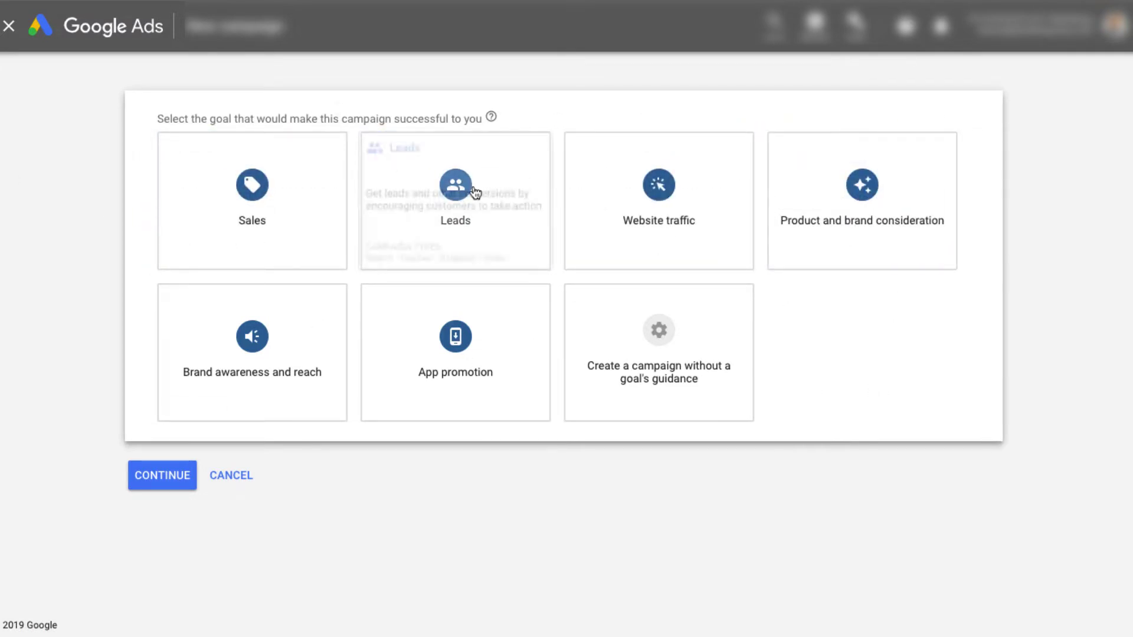
click(692, 357)
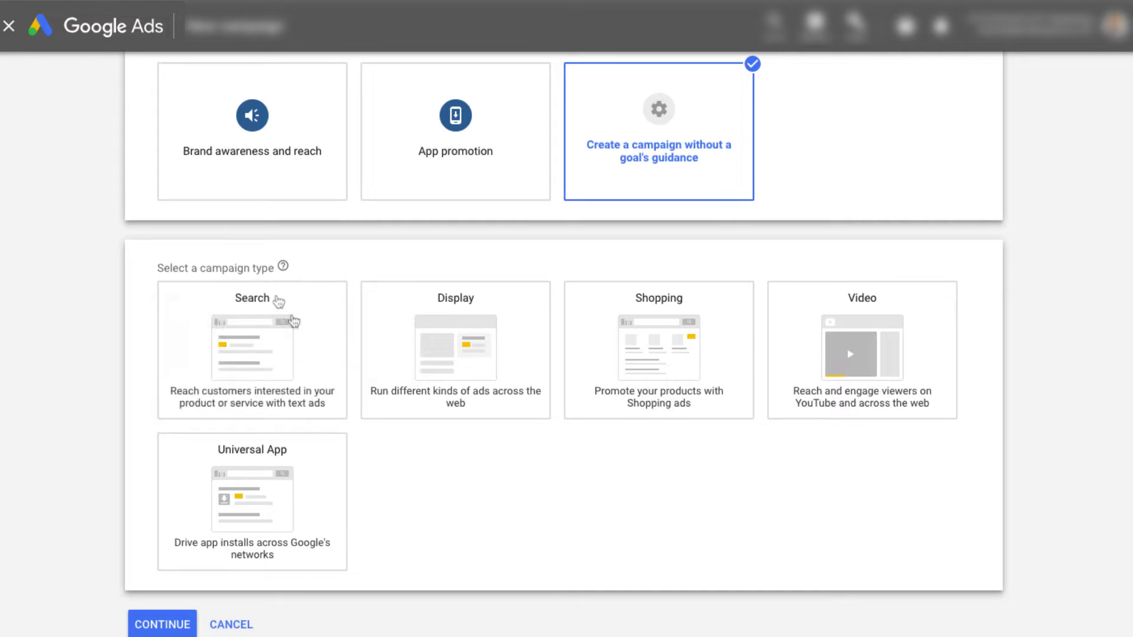
click(264, 331)
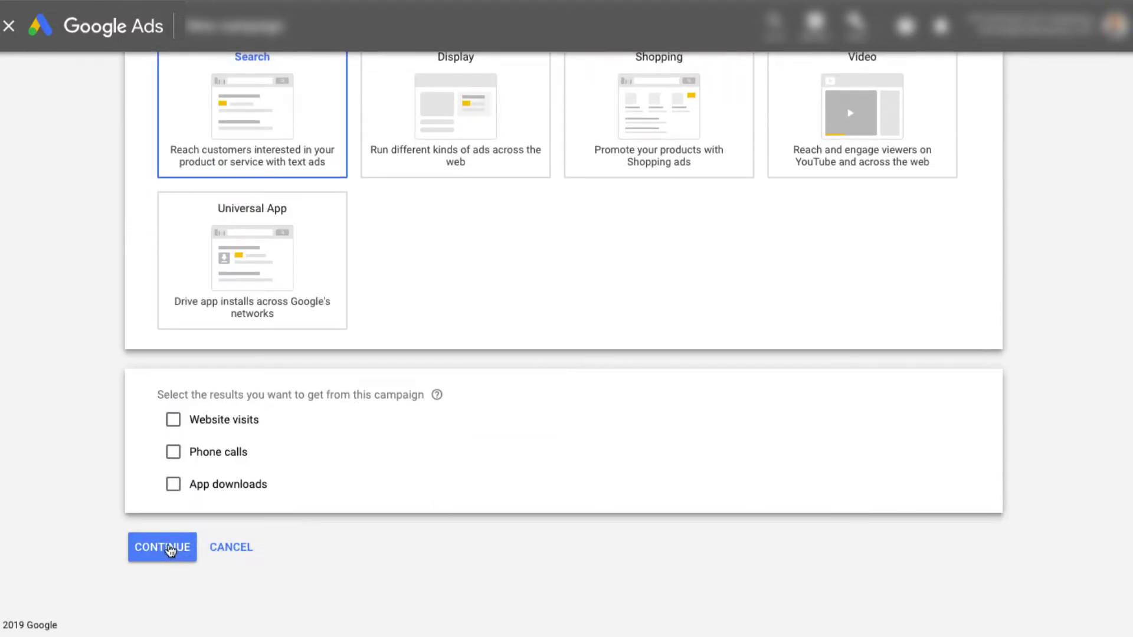
click(163, 547)
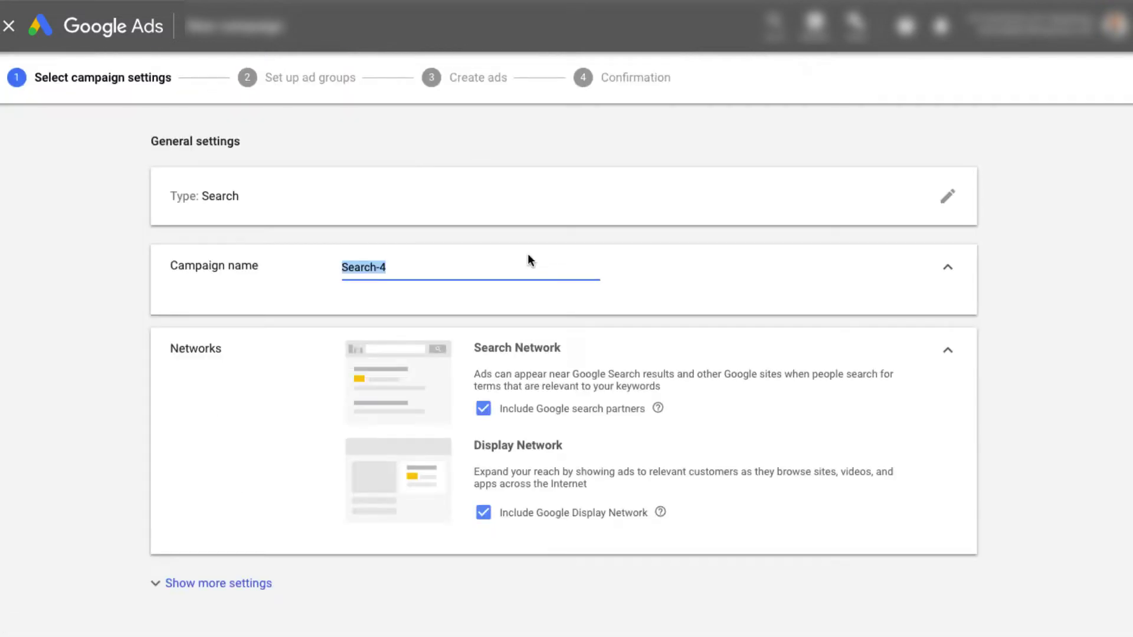
Name the campaign 'PPC Management' and exclude the Google Display Network.
text(Pp)
key(BackSpace)
text(PC Management)
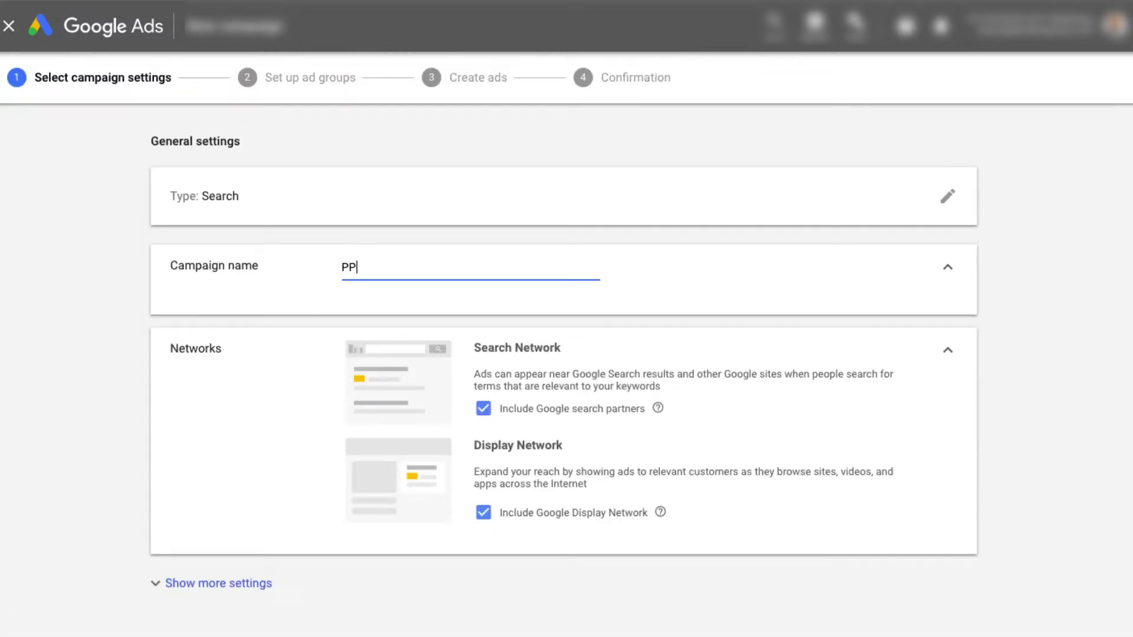
click(303, 304)
scroll(305, 304, down, 3)
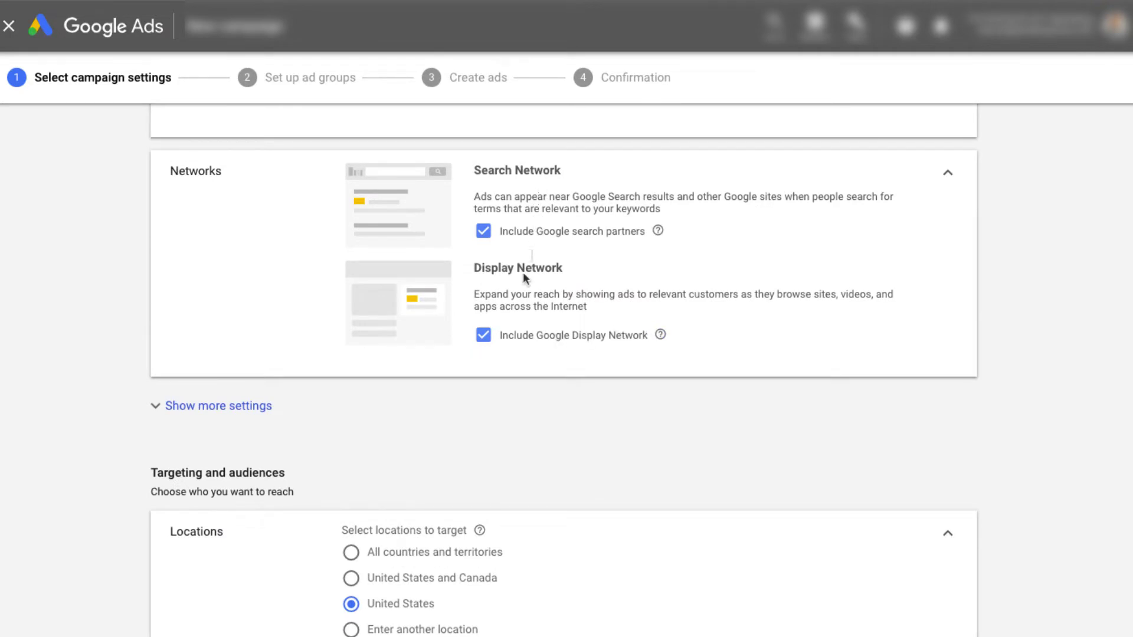
click(495, 337)
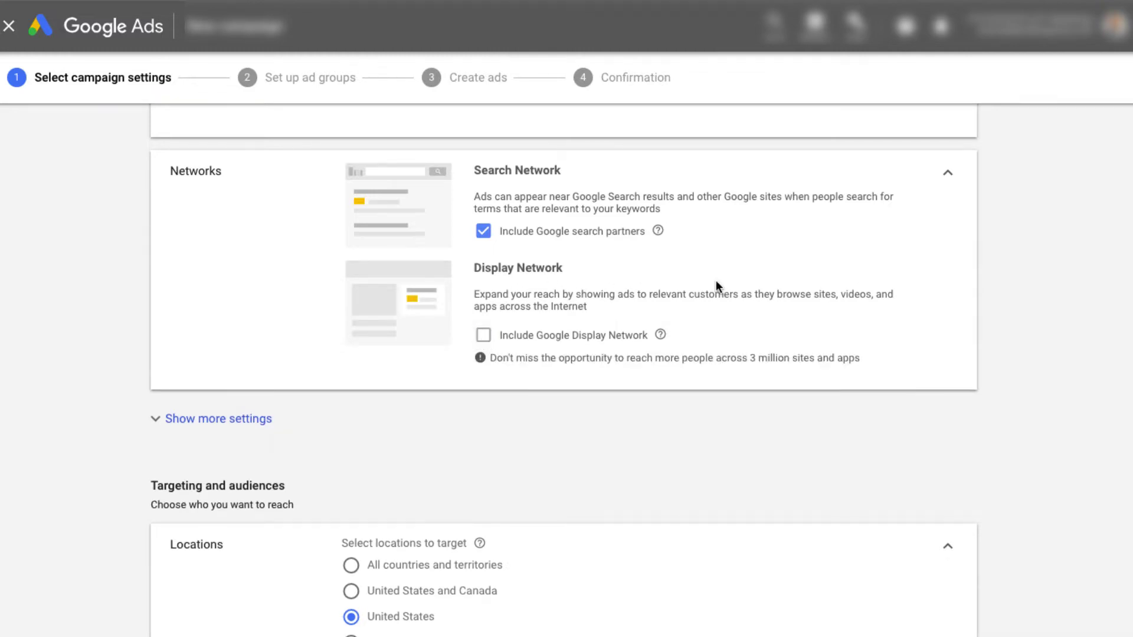
Set the campaign end date to Jan 18, 2019 in the additional settings.
scroll(716, 281, down, 3)
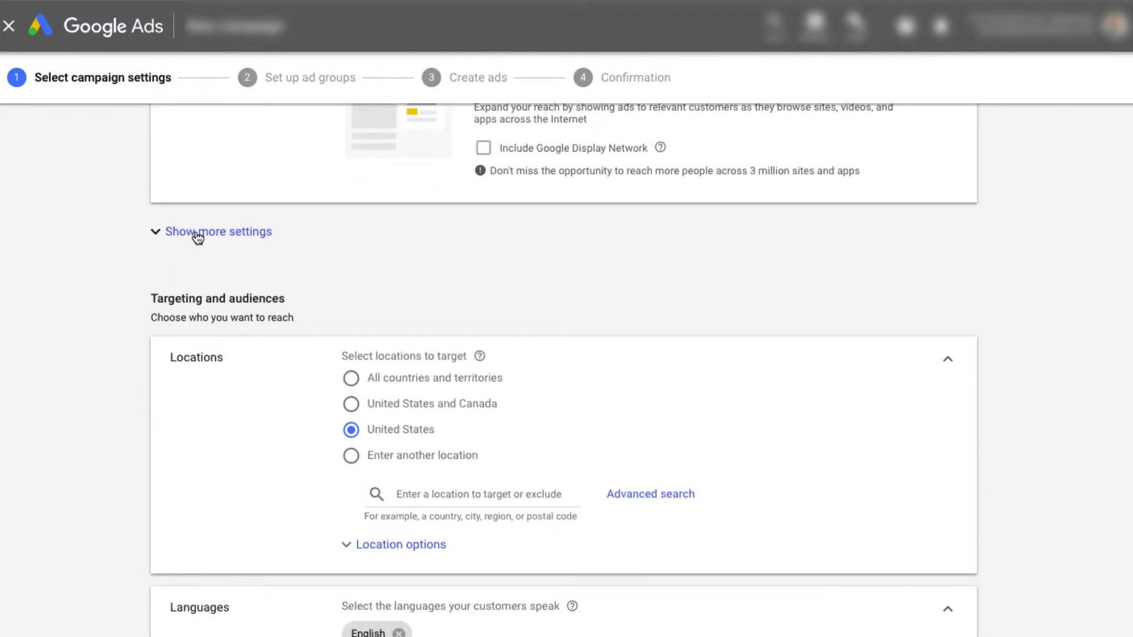
click(197, 233)
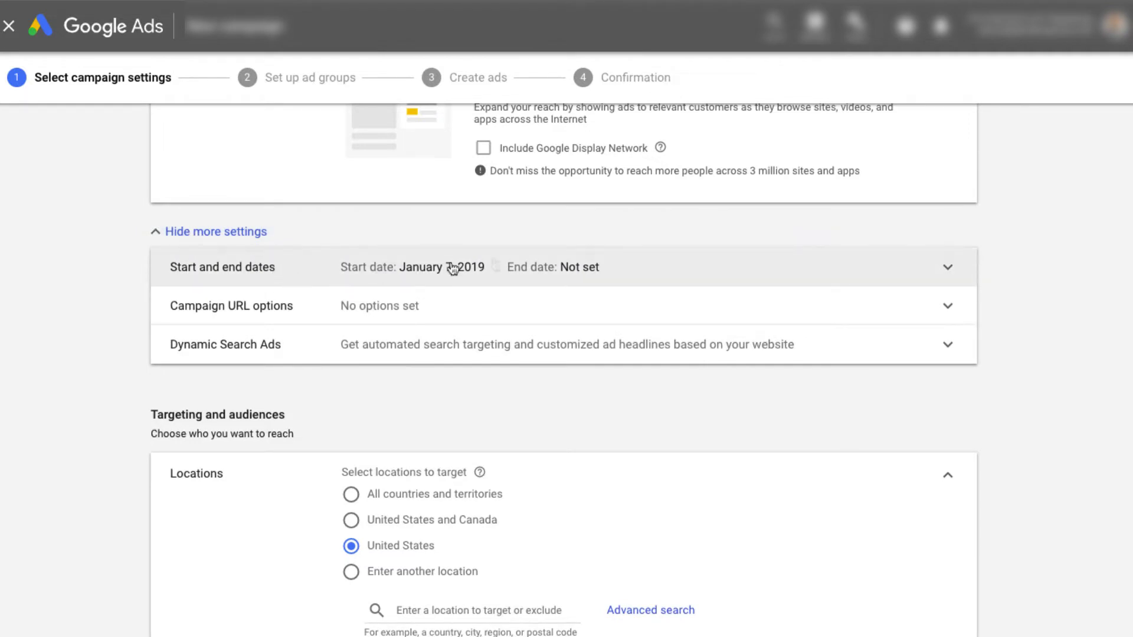
click(583, 275)
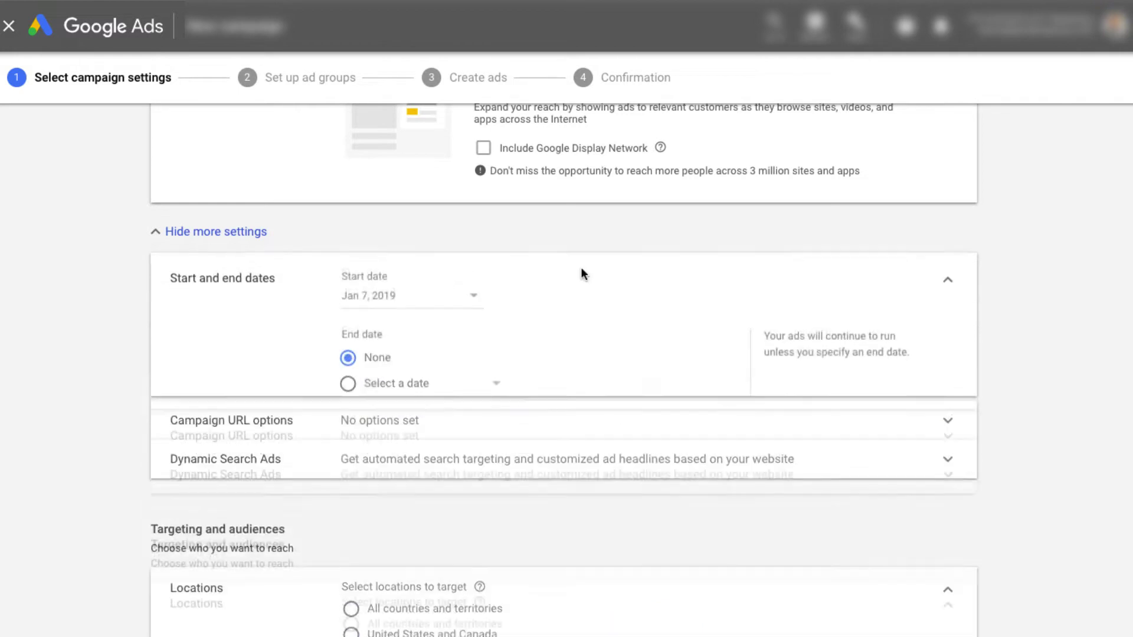
click(386, 392)
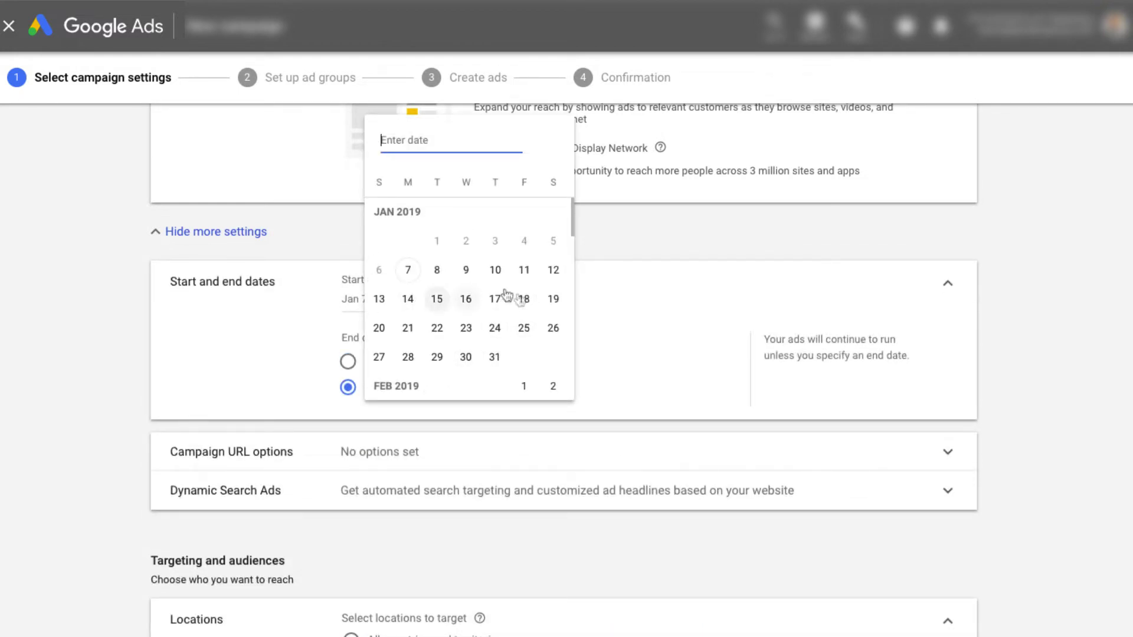
click(524, 301)
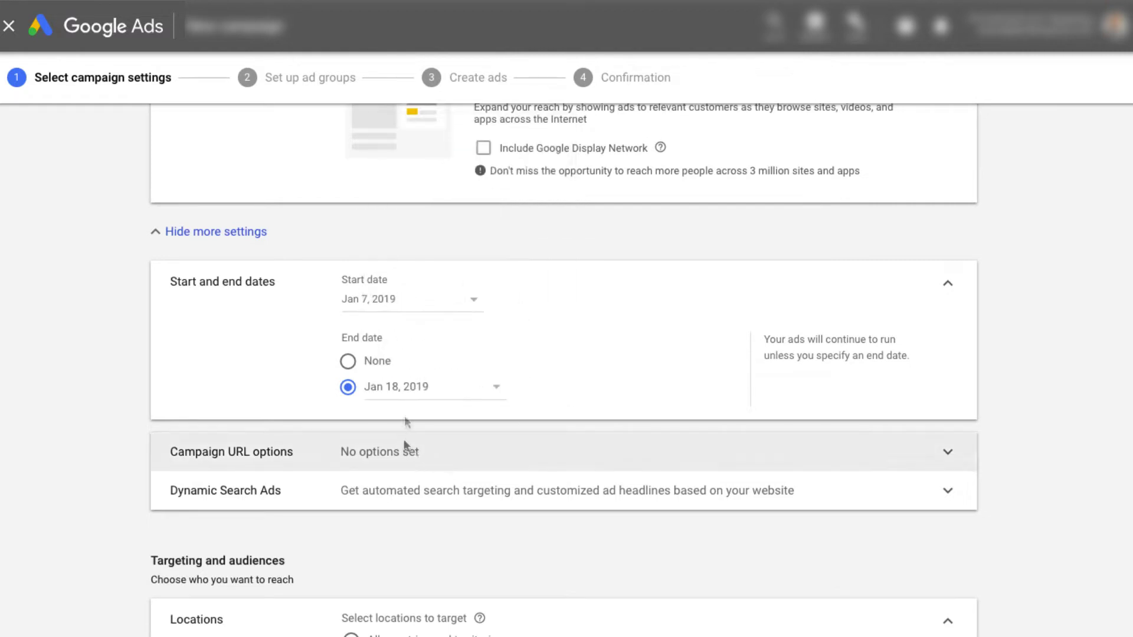
scroll(594, 372, down, 1)
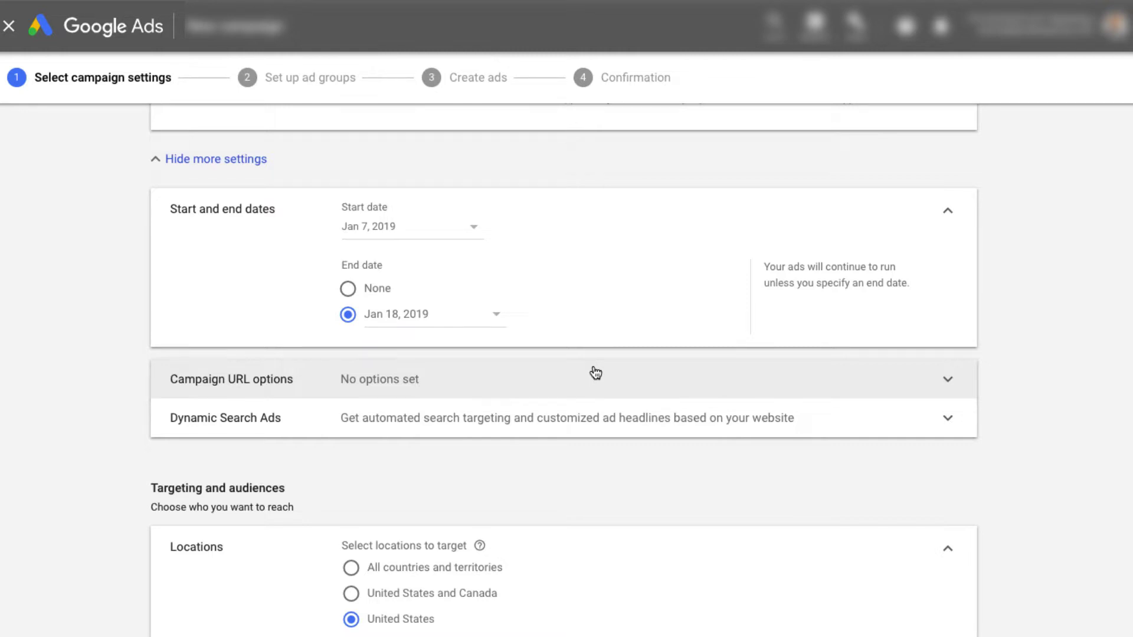
Expand the campaign's Audiences section below Locations and Languages.
scroll(595, 372, down, 2)
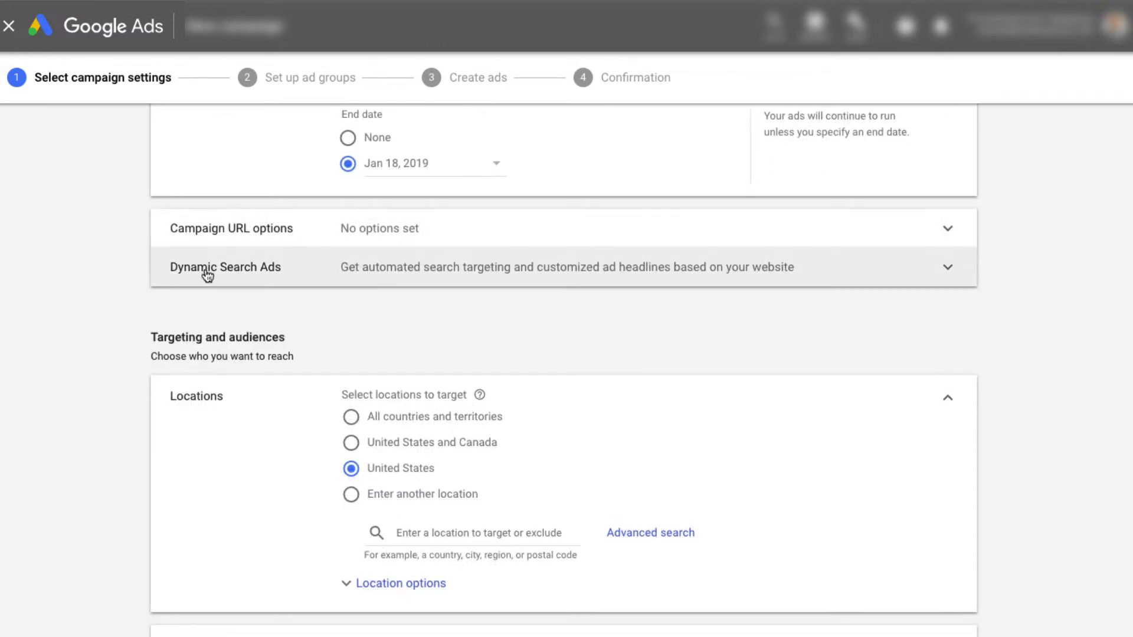
scroll(96, 240, down, 5)
scroll(96, 240, up, 3)
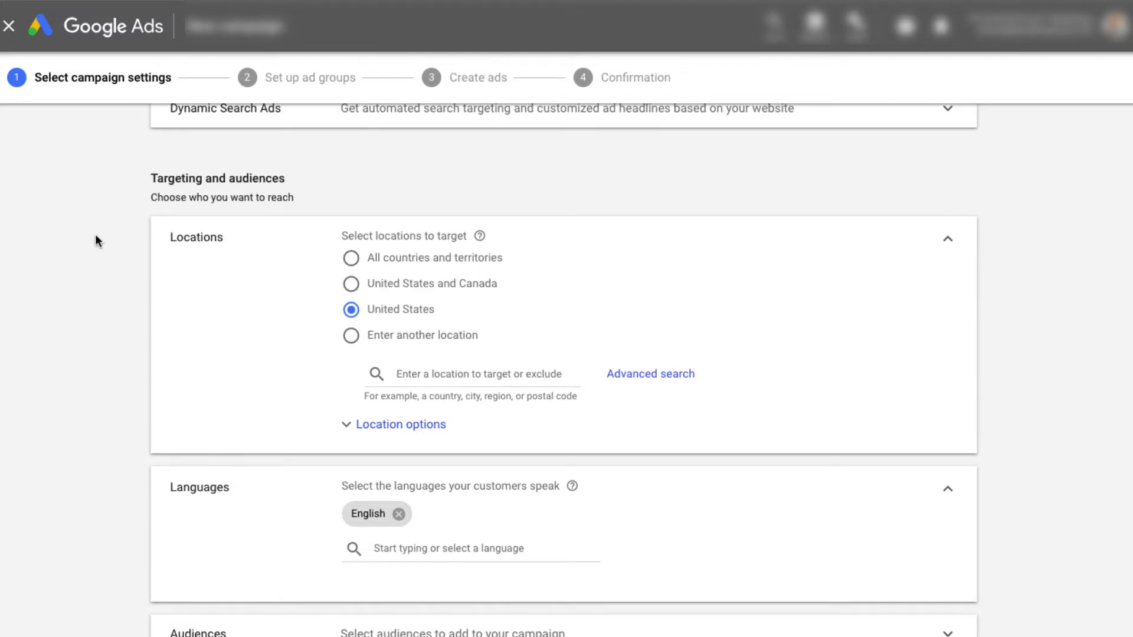
scroll(96, 236, down, 5)
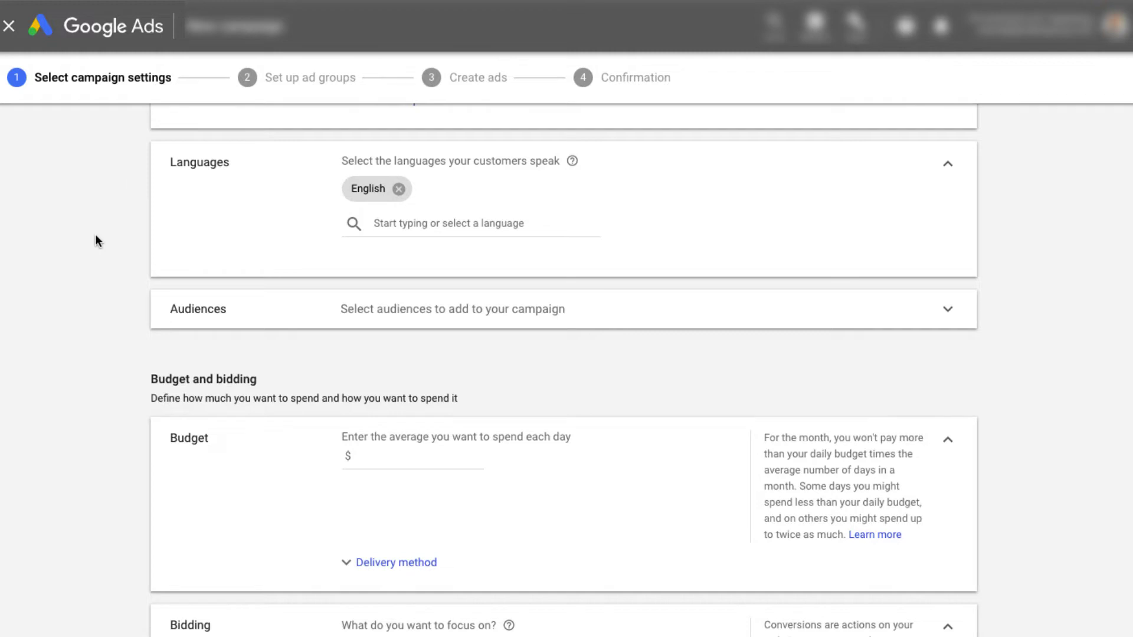
scroll(96, 241, down, 1)
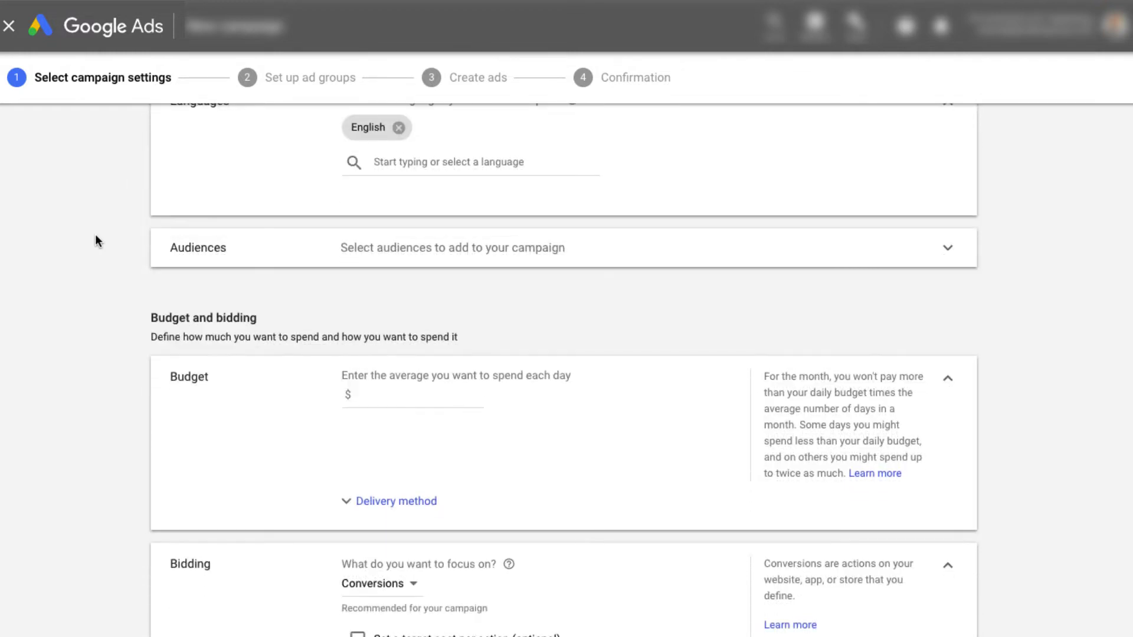
click(204, 252)
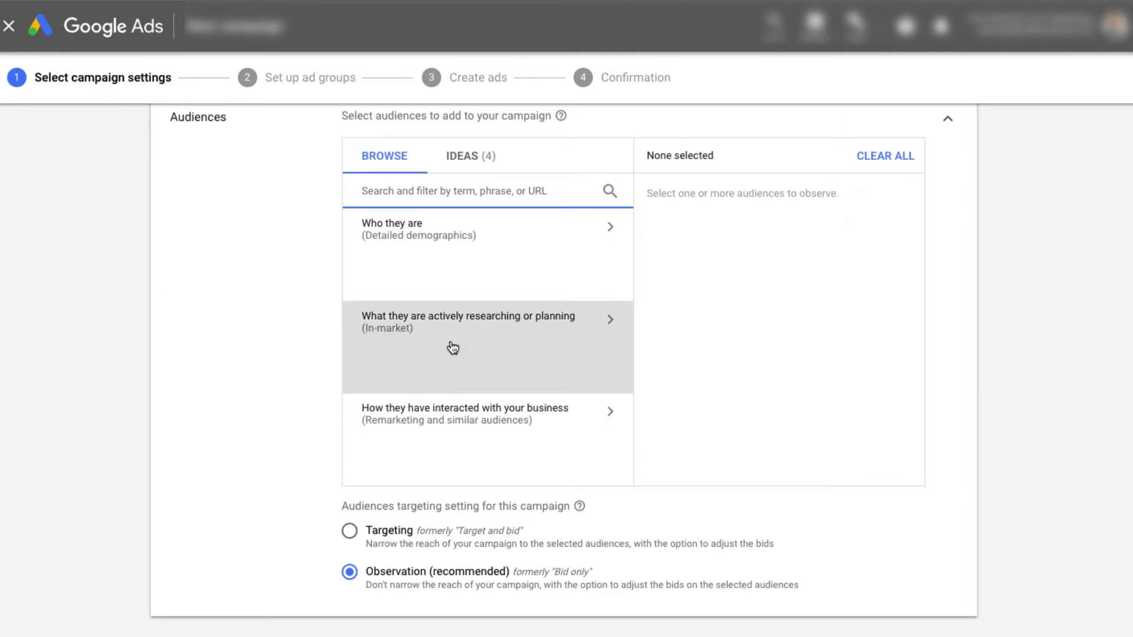
Browse the in-market audience categories from Apparel & Accessories through Computers & Peripherals.
click(465, 347)
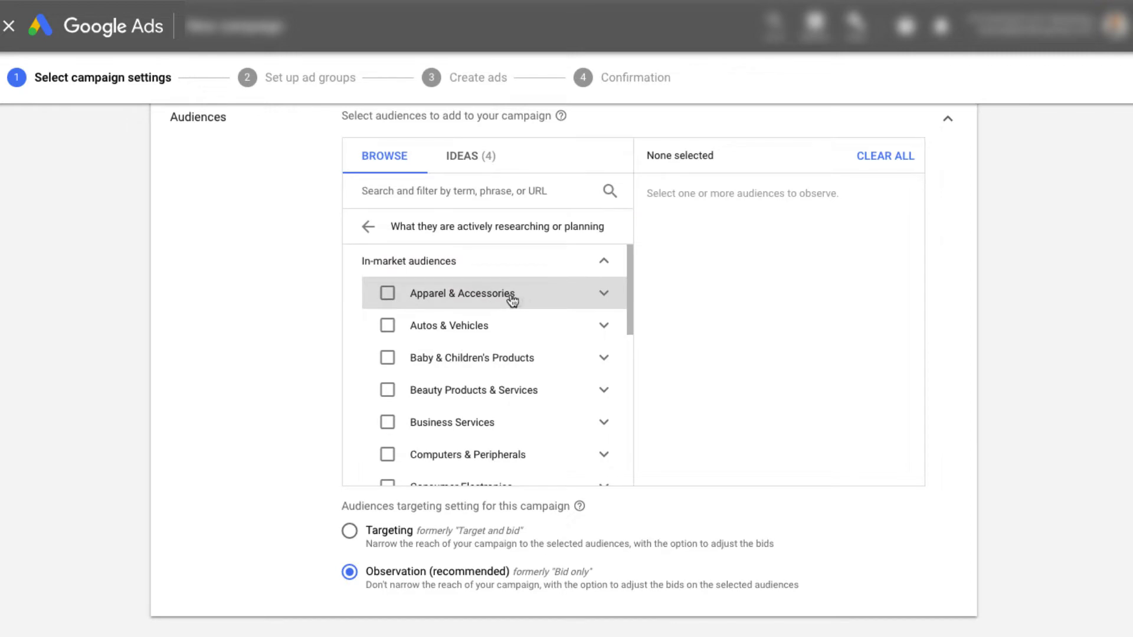
scroll(529, 301, down, 2)
scroll(532, 302, down, 6)
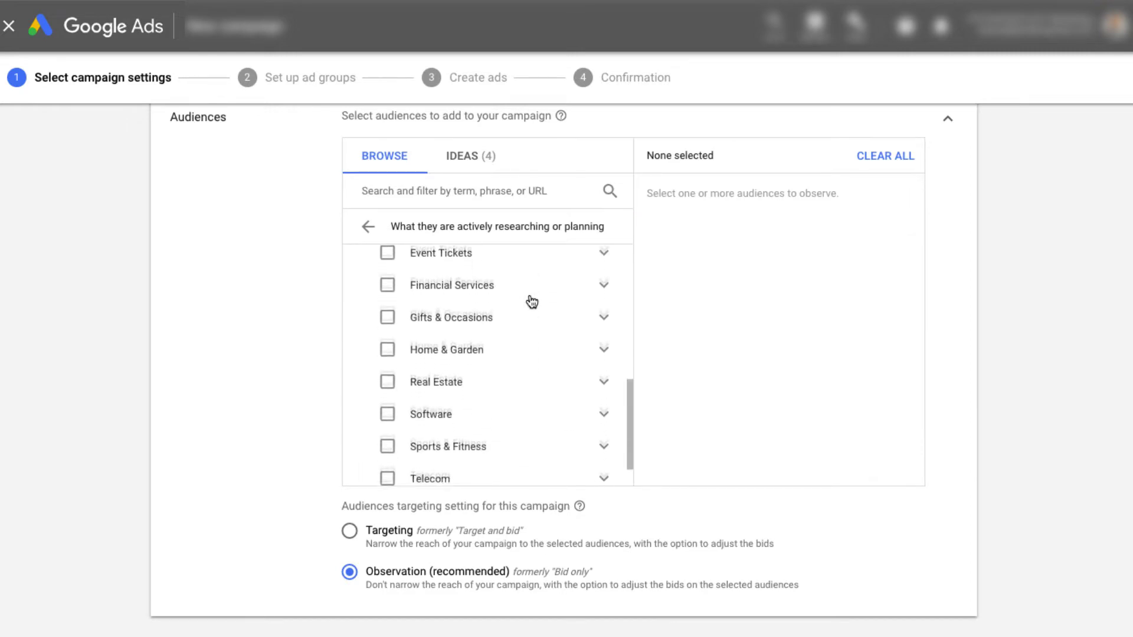
scroll(531, 301, up, 10)
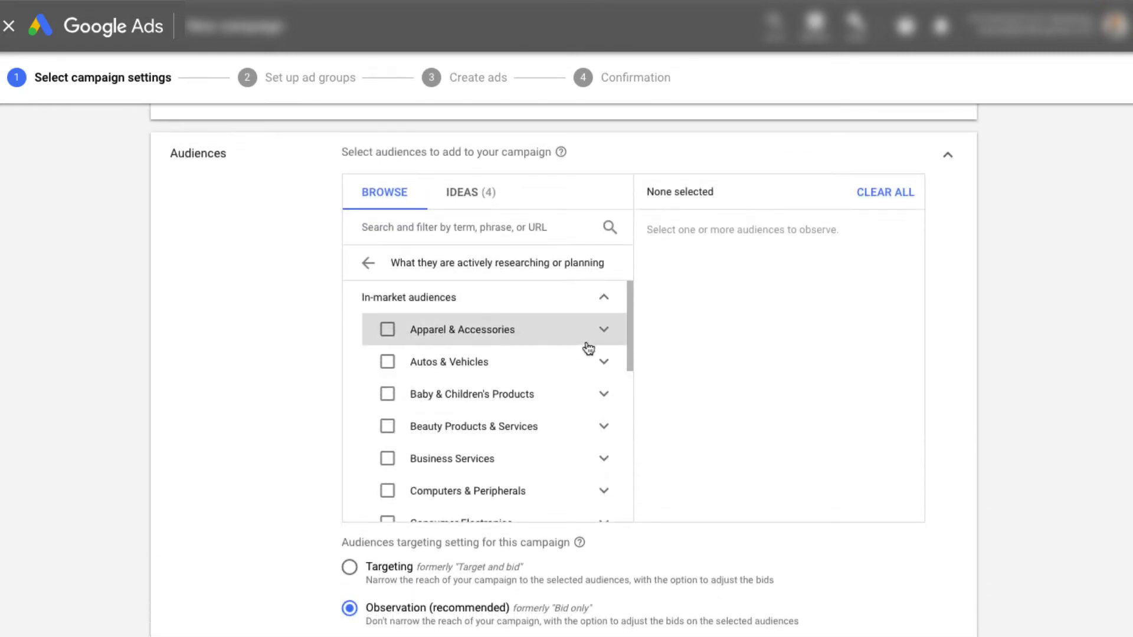
click(601, 331)
scroll(525, 370, down, 5)
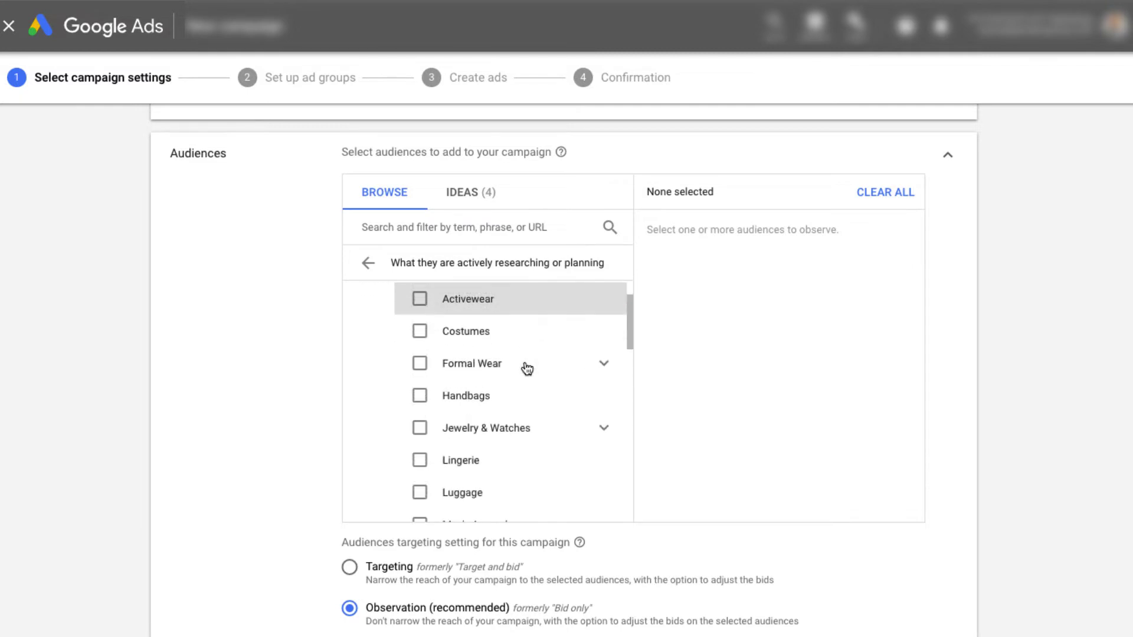
scroll(527, 370, down, 2)
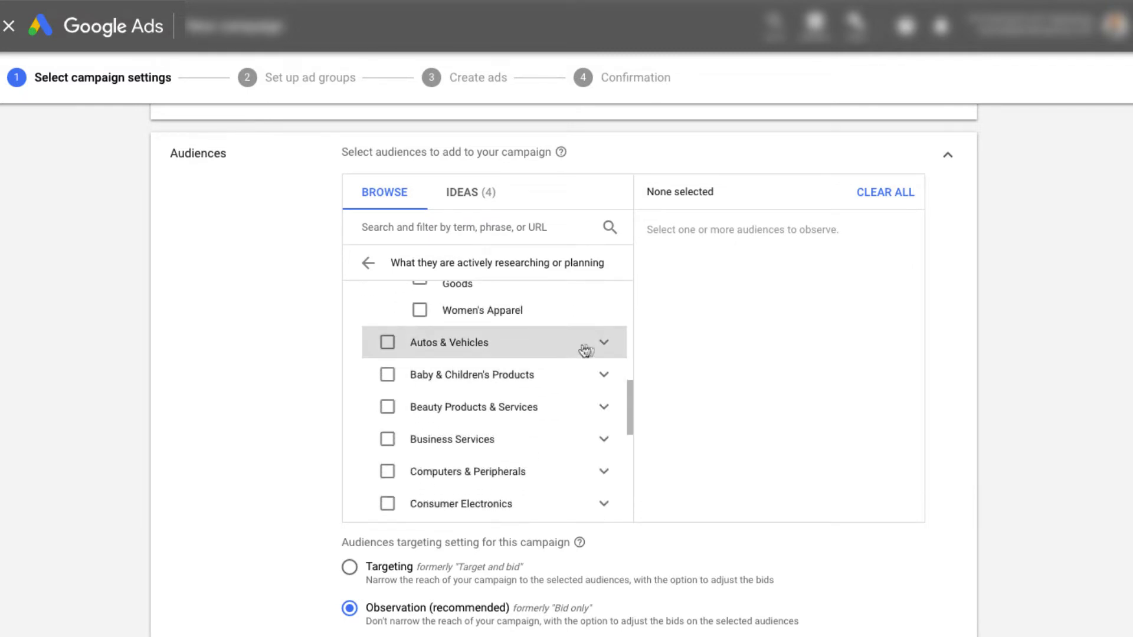
click(603, 344)
scroll(548, 360, down, 4)
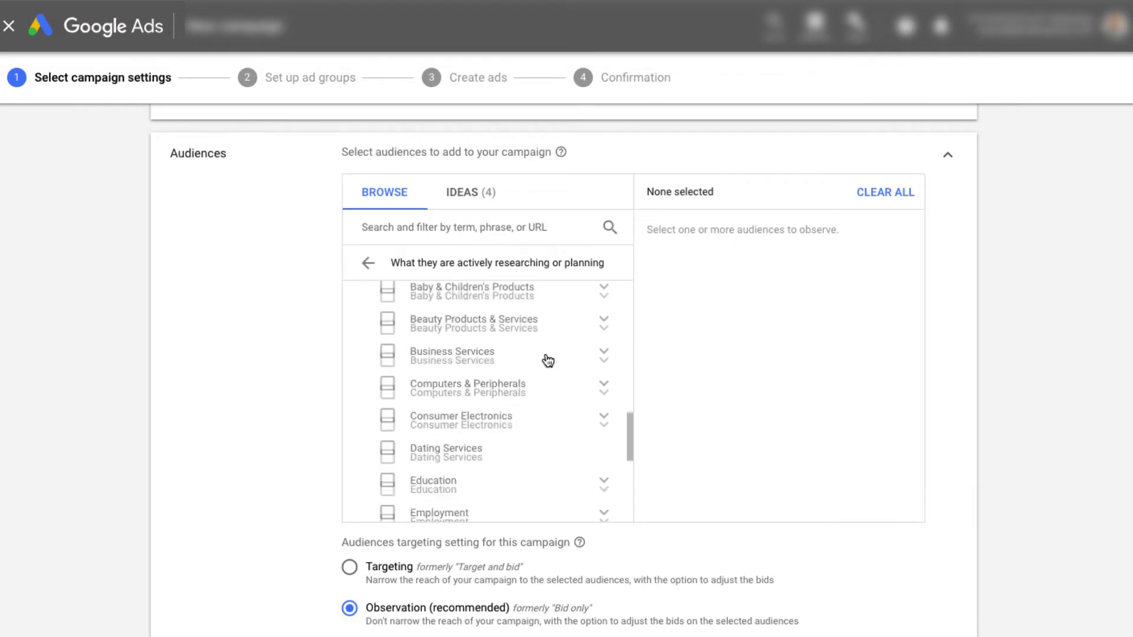
scroll(549, 357, up, 1)
click(605, 331)
scroll(569, 366, down, 5)
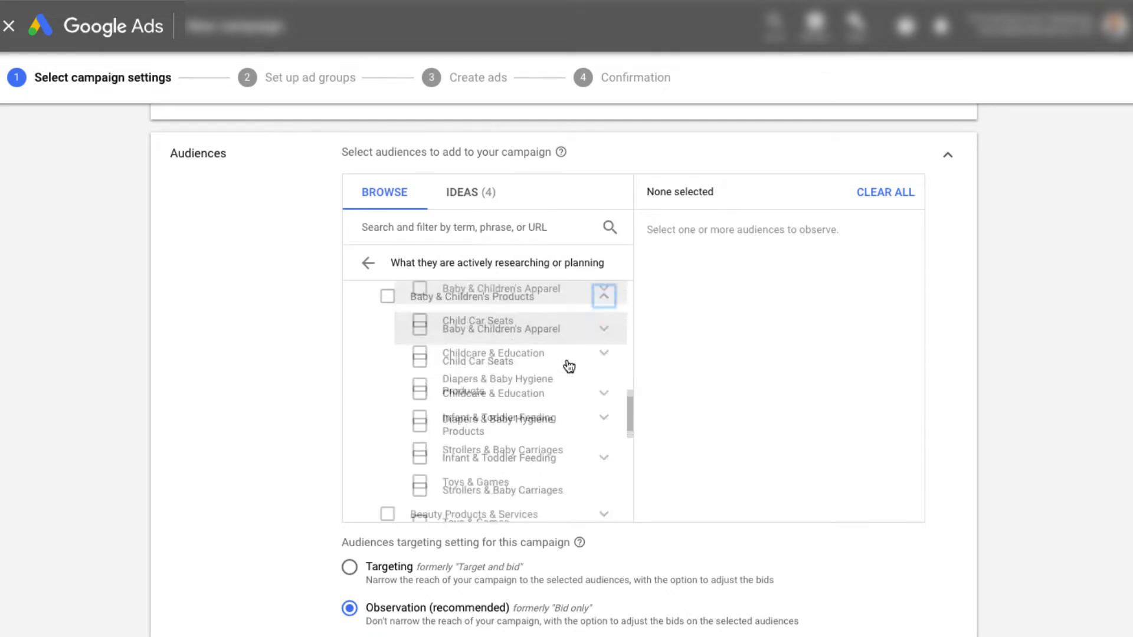
click(606, 311)
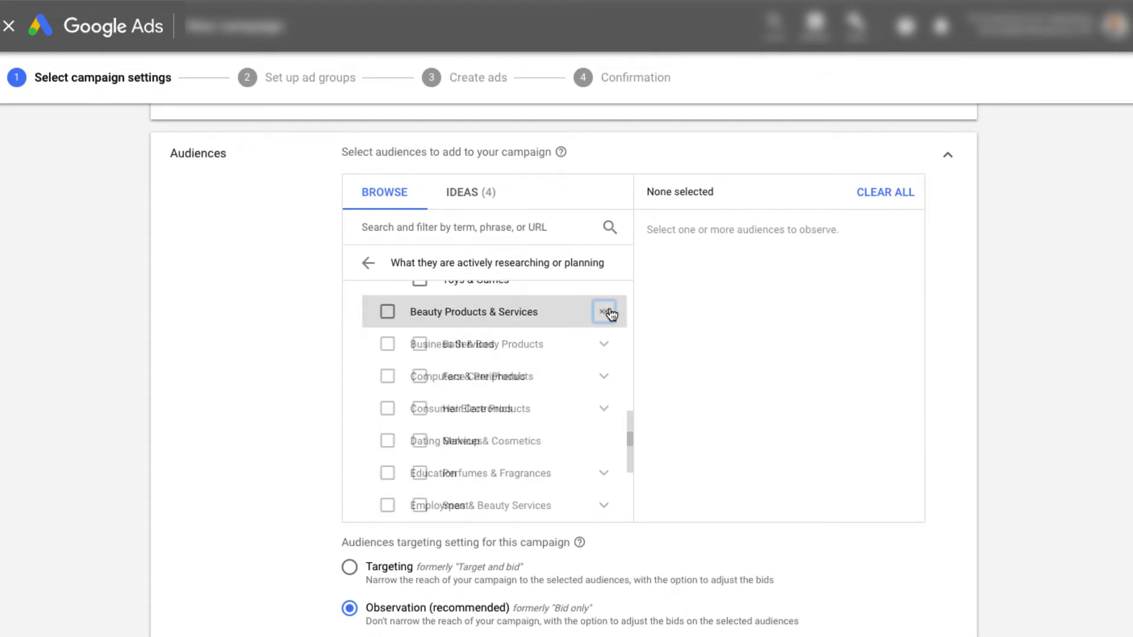
scroll(548, 334, down, 3)
scroll(549, 340, down, 1)
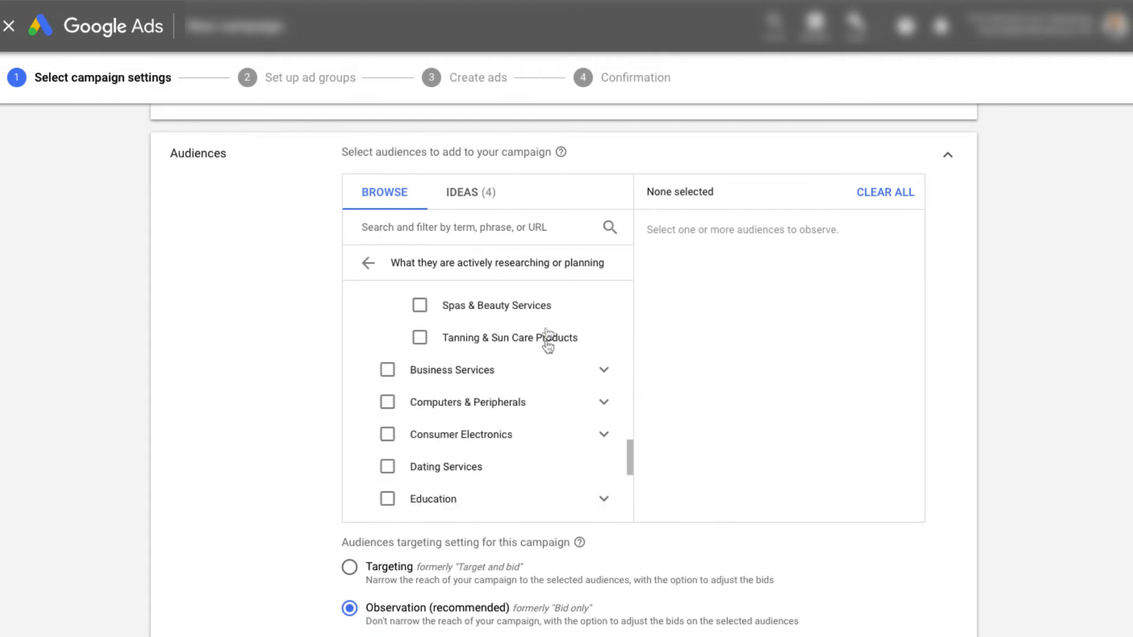
click(603, 370)
scroll(510, 370, down, 6)
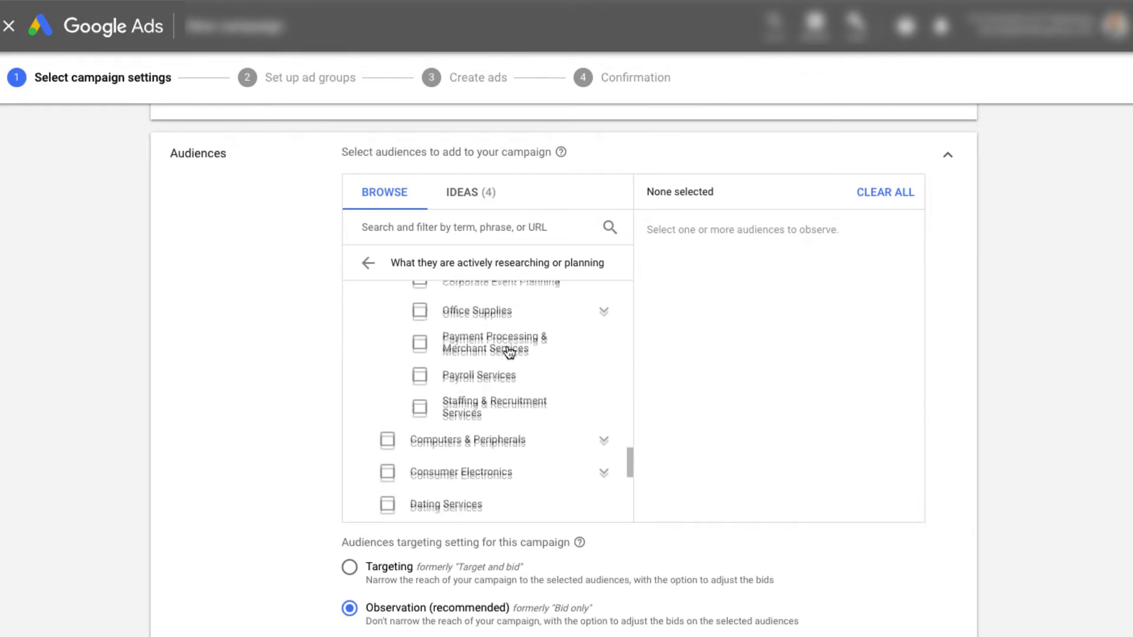
click(603, 381)
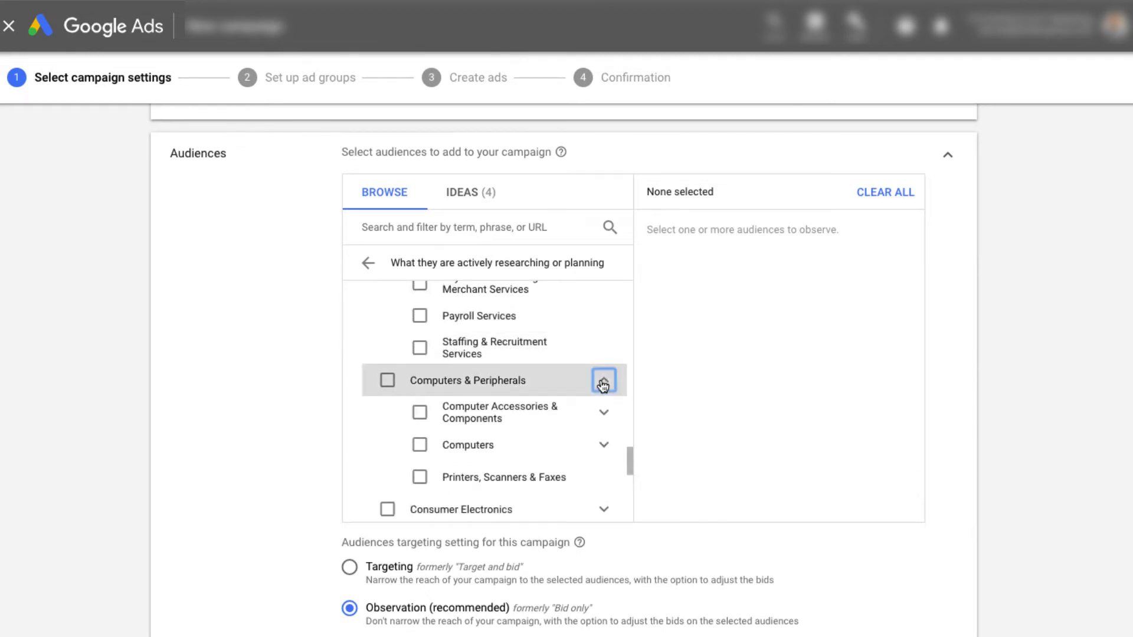
scroll(598, 383, down, 4)
Drop Dating Services and add the Advertising & Marketing Services and SEO & SEM Services audiences.
click(606, 342)
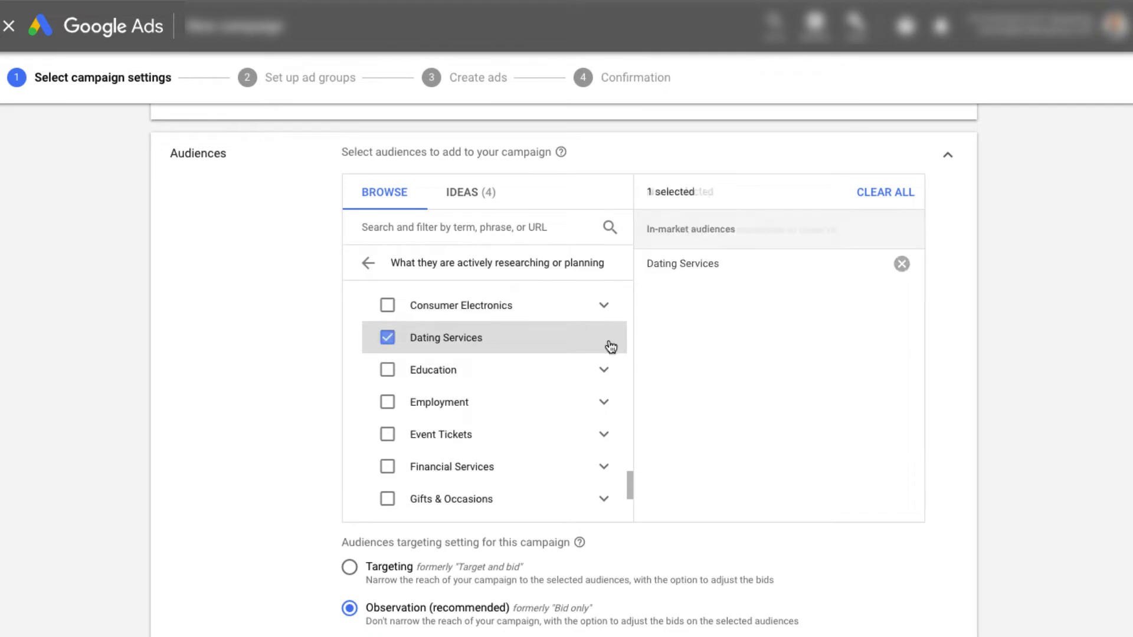
click(605, 306)
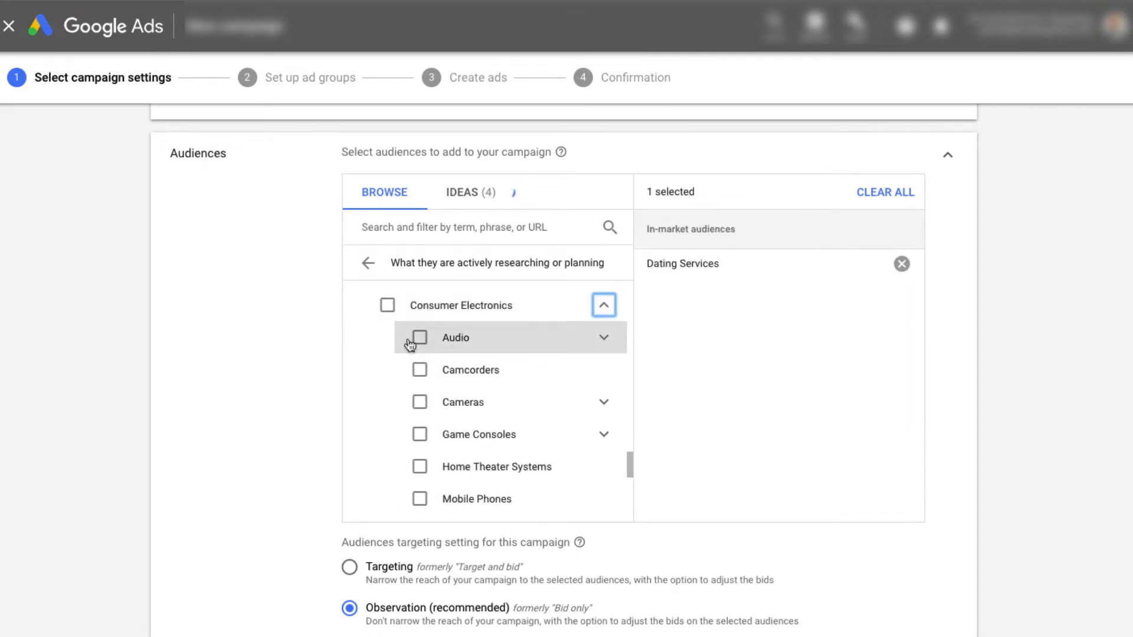
scroll(434, 371, up, 1)
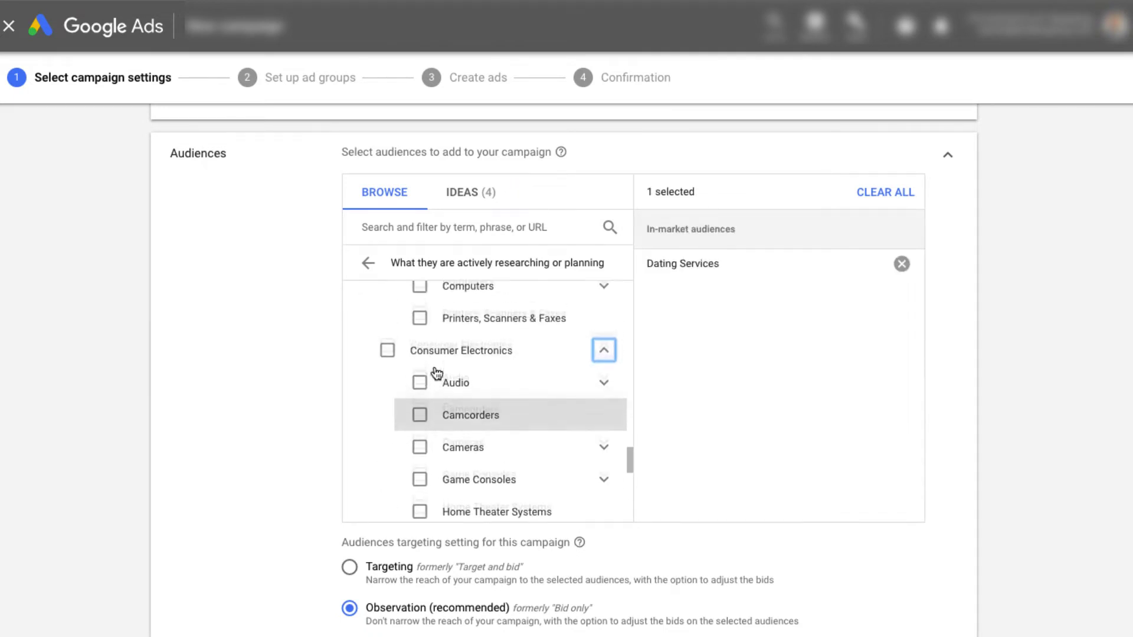
click(902, 265)
scroll(506, 356, up, 8)
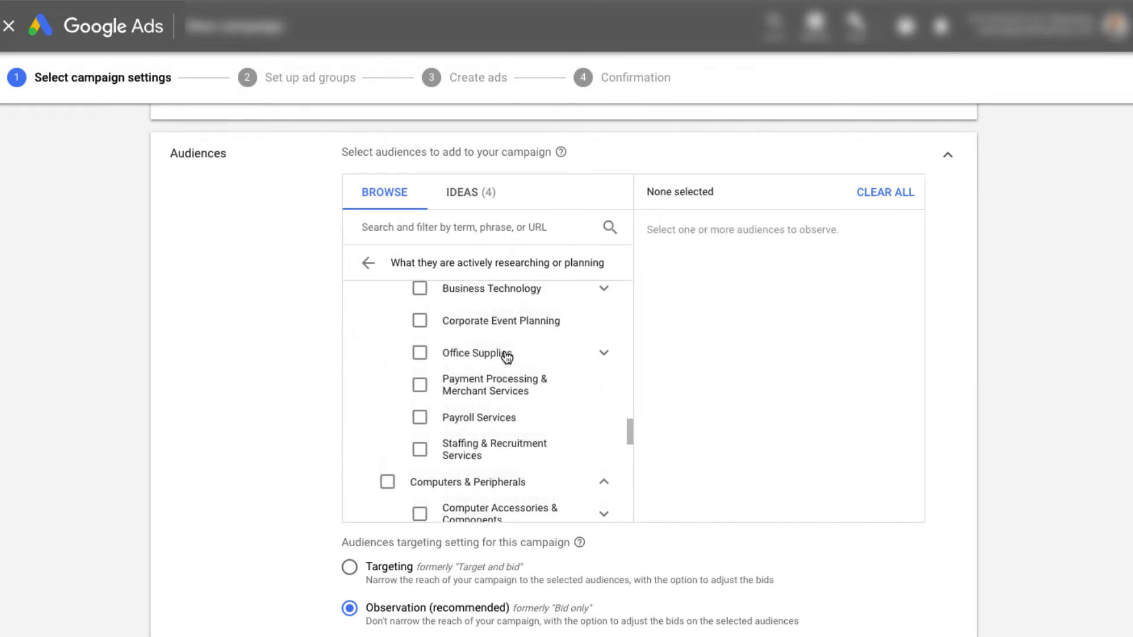
scroll(506, 356, down, 1)
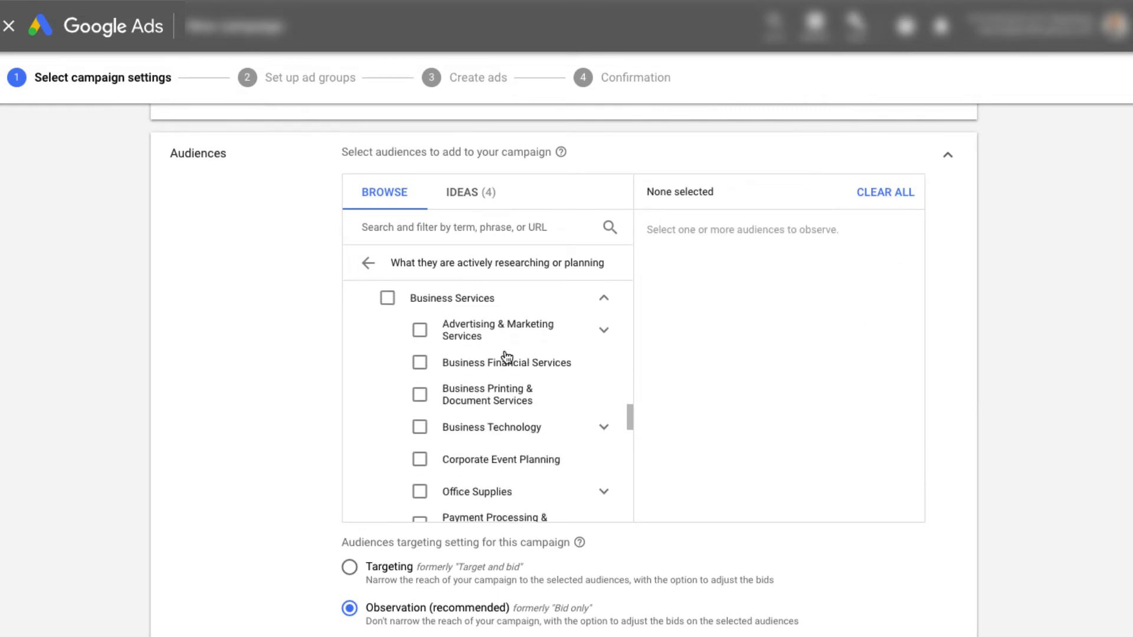
click(604, 333)
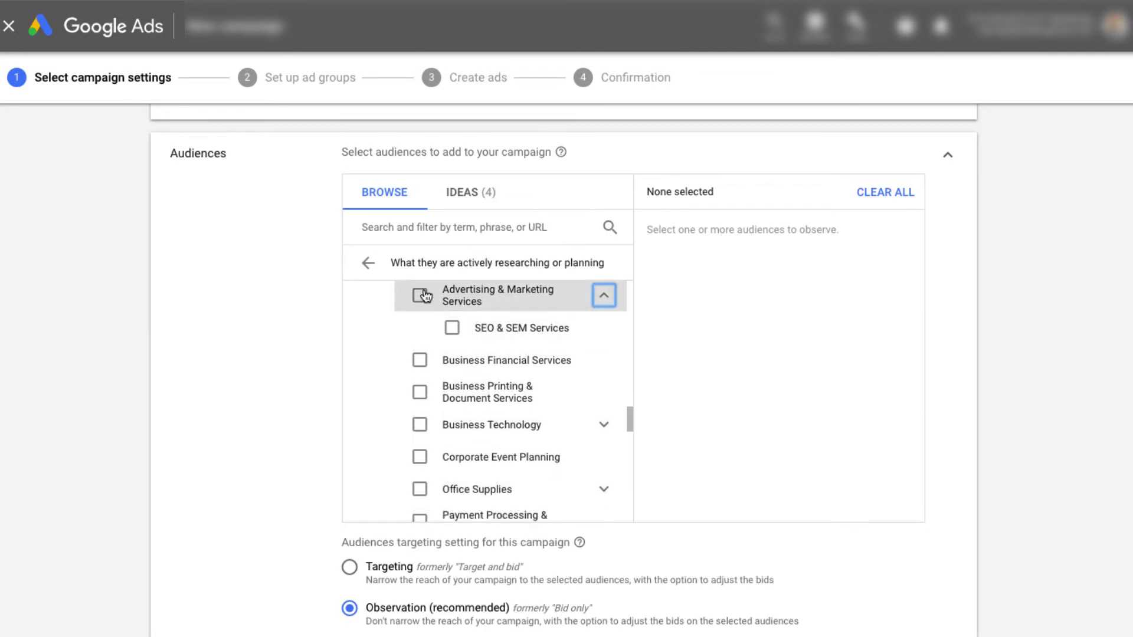
click(423, 295)
click(452, 328)
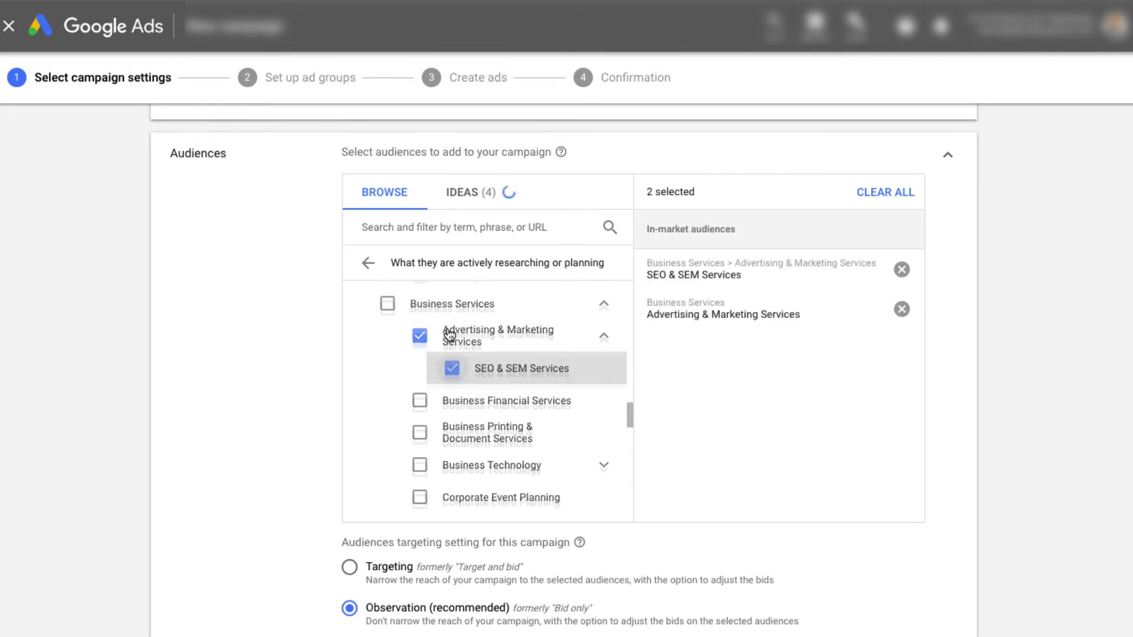
scroll(498, 427, down, 5)
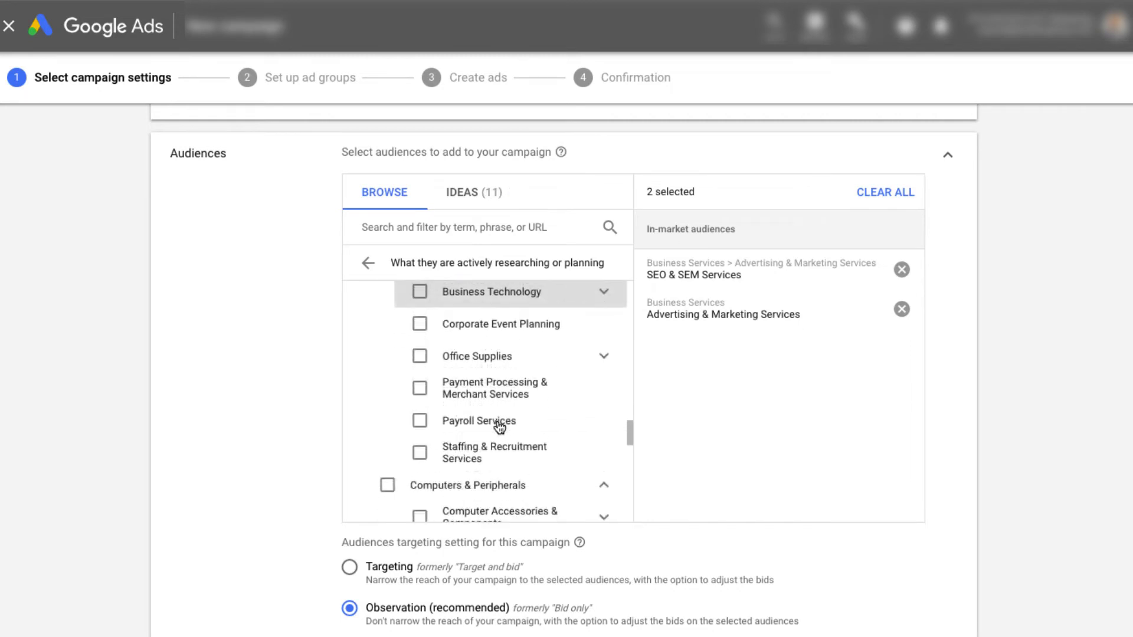
scroll(518, 384, down, 3)
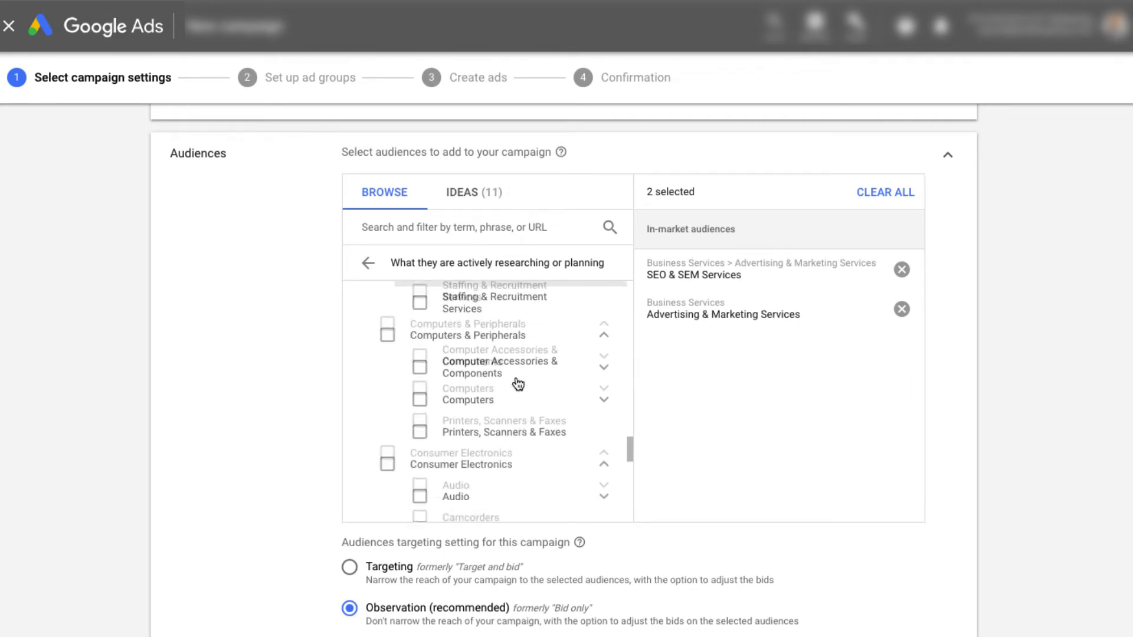
scroll(518, 384, down, 10)
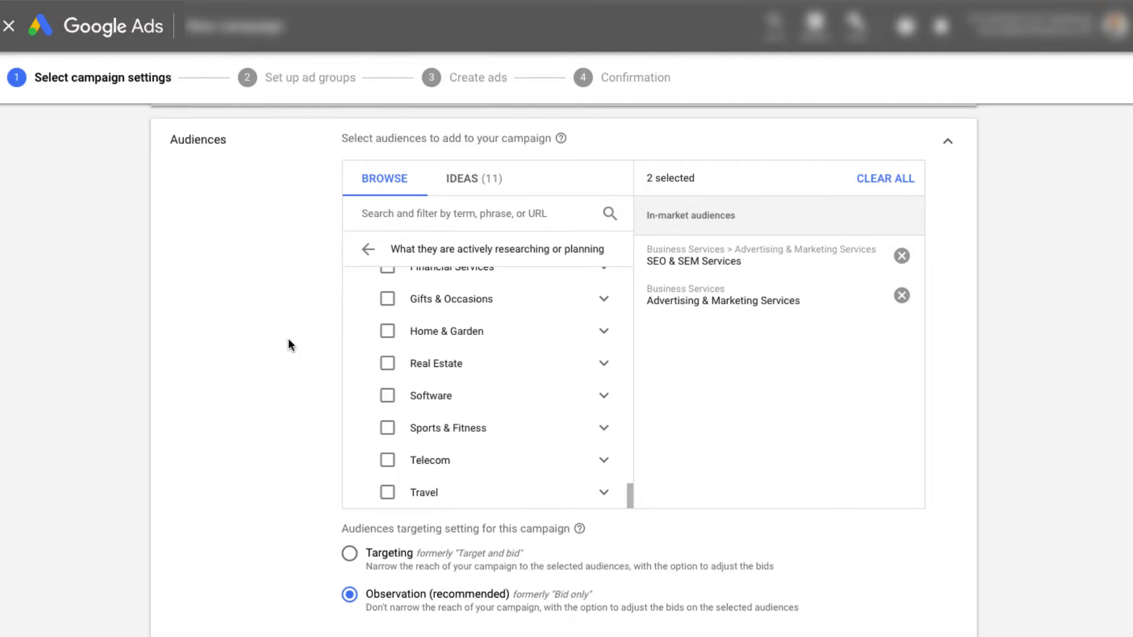
scroll(288, 338, down, 4)
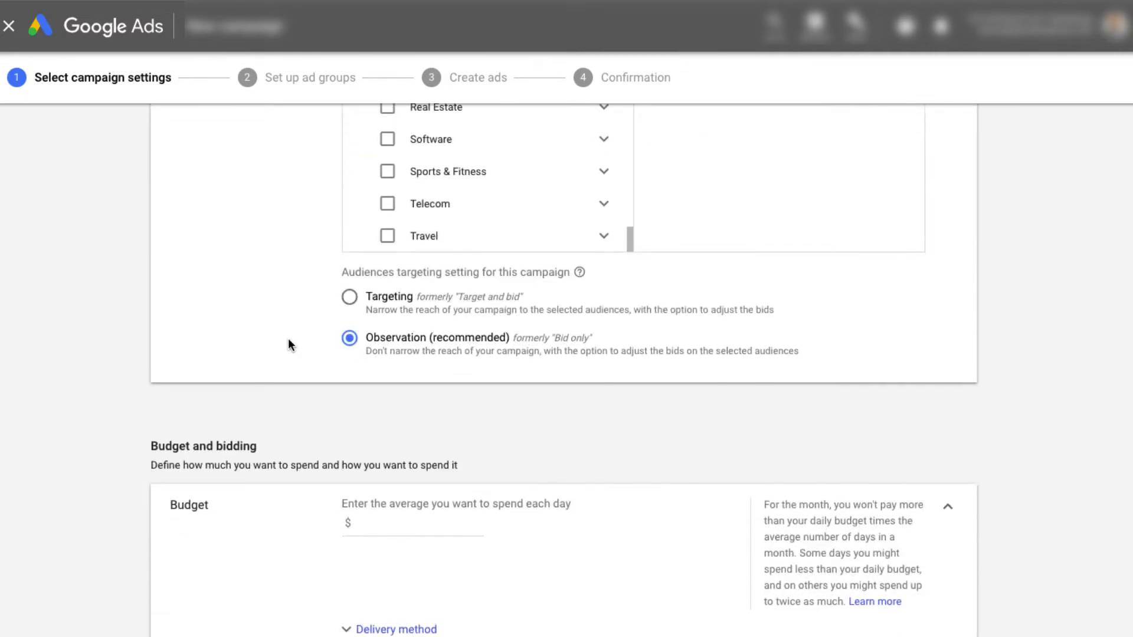
Enter a $10 average daily budget.
scroll(288, 344, up, 1)
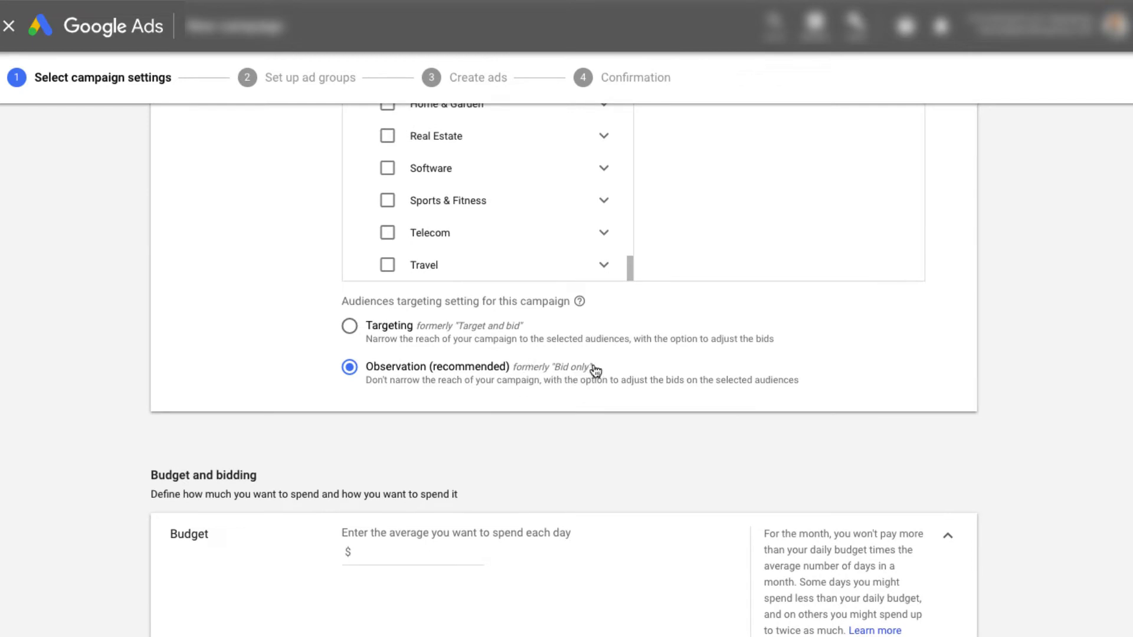
scroll(264, 318, down, 2)
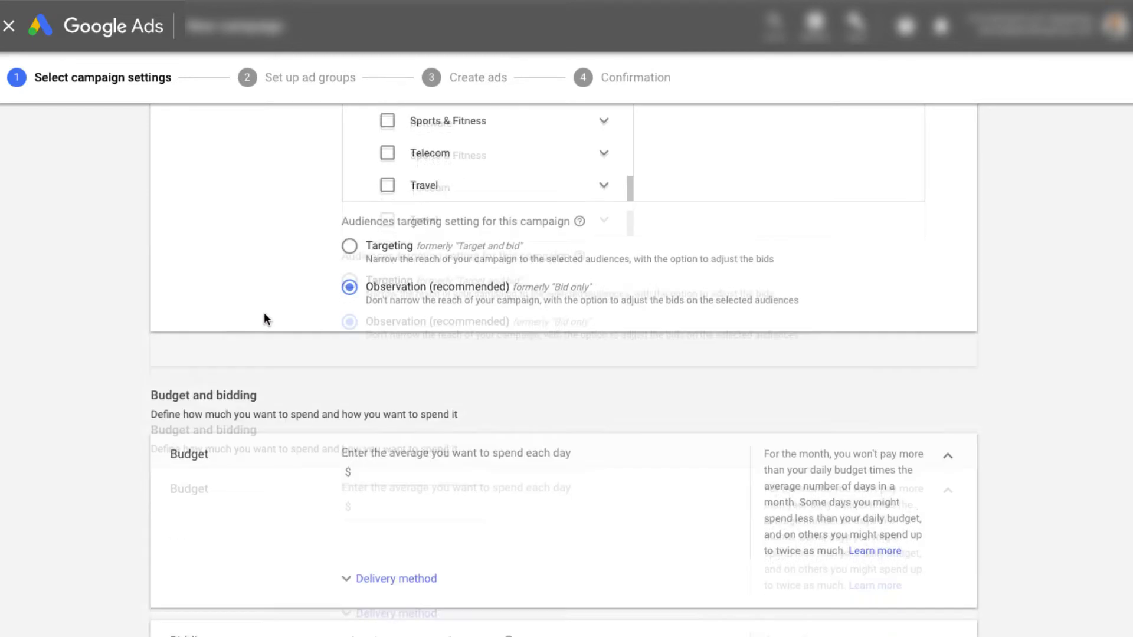
scroll(264, 318, down, 4)
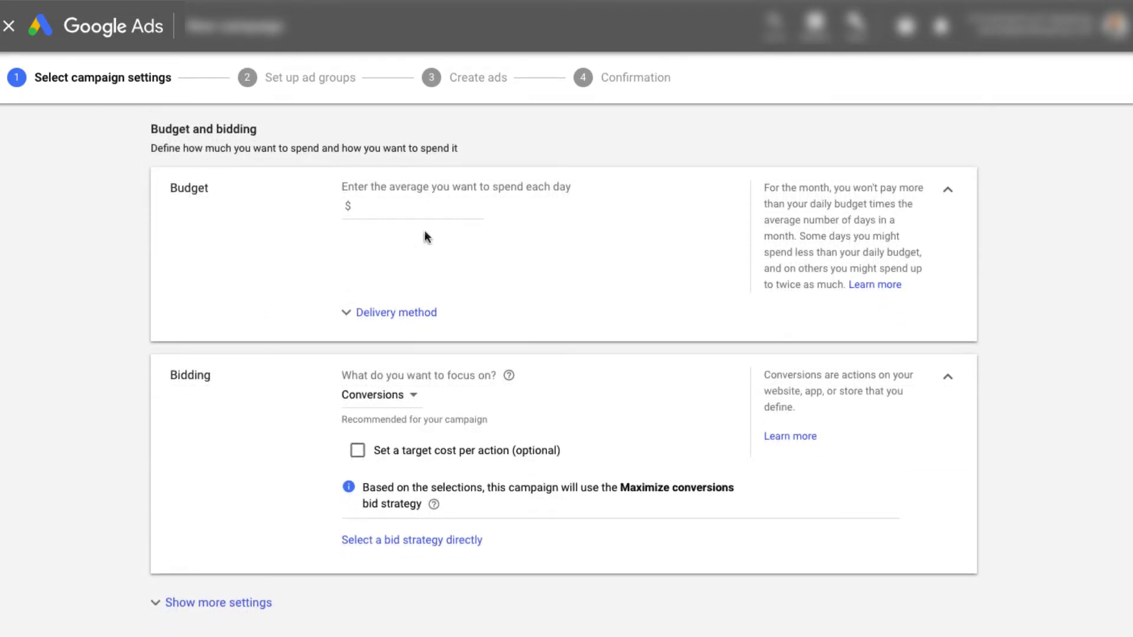
click(448, 205)
text(10)
click(382, 316)
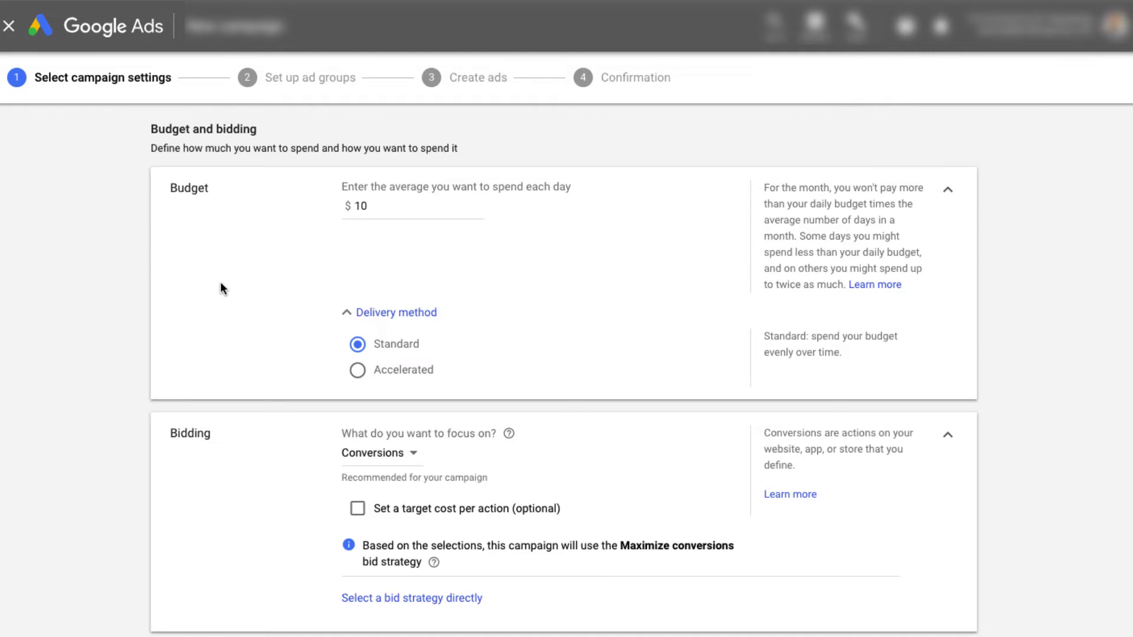
Focus bidding on Clicks with a $2.00 maximum CPC bid limit.
scroll(221, 288, down, 5)
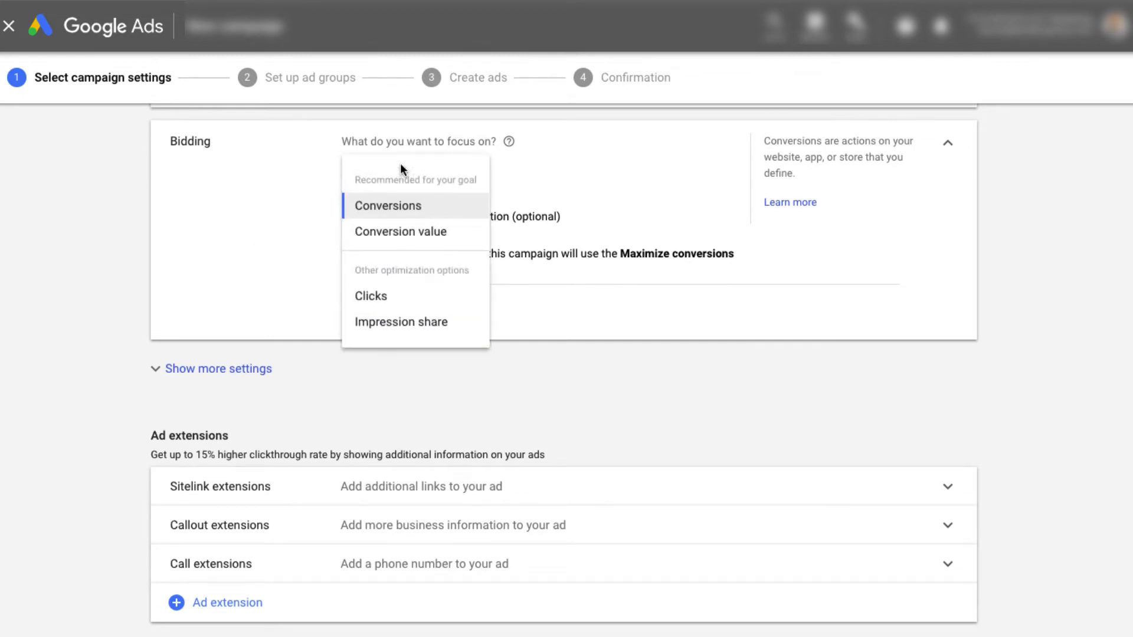
click(369, 298)
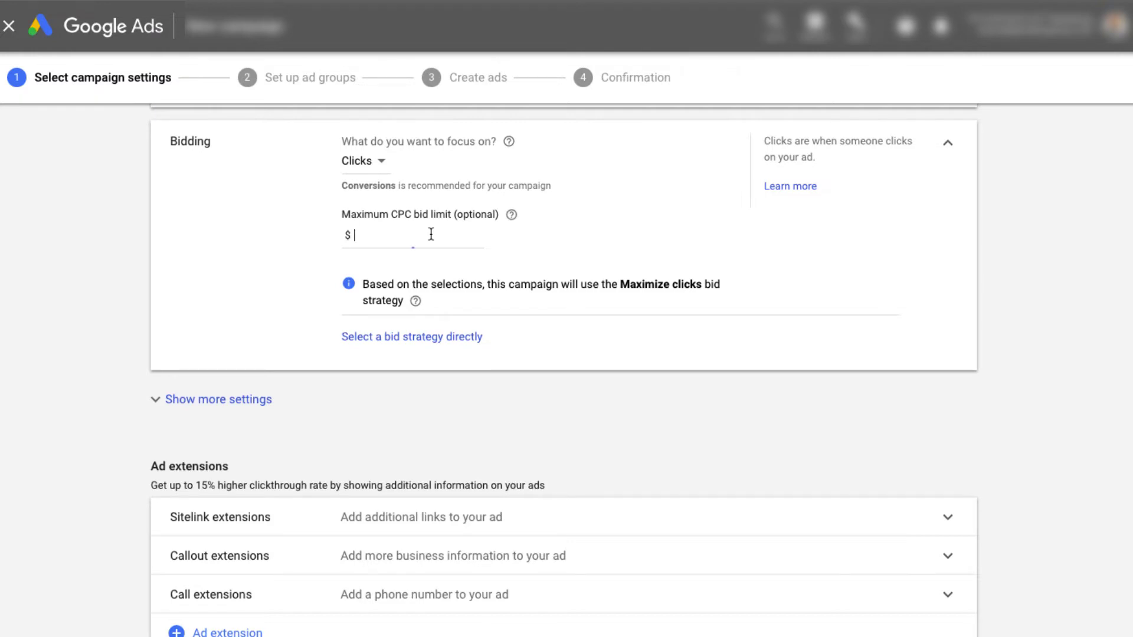
text(2.0)
click(234, 225)
scroll(287, 297, down, 2)
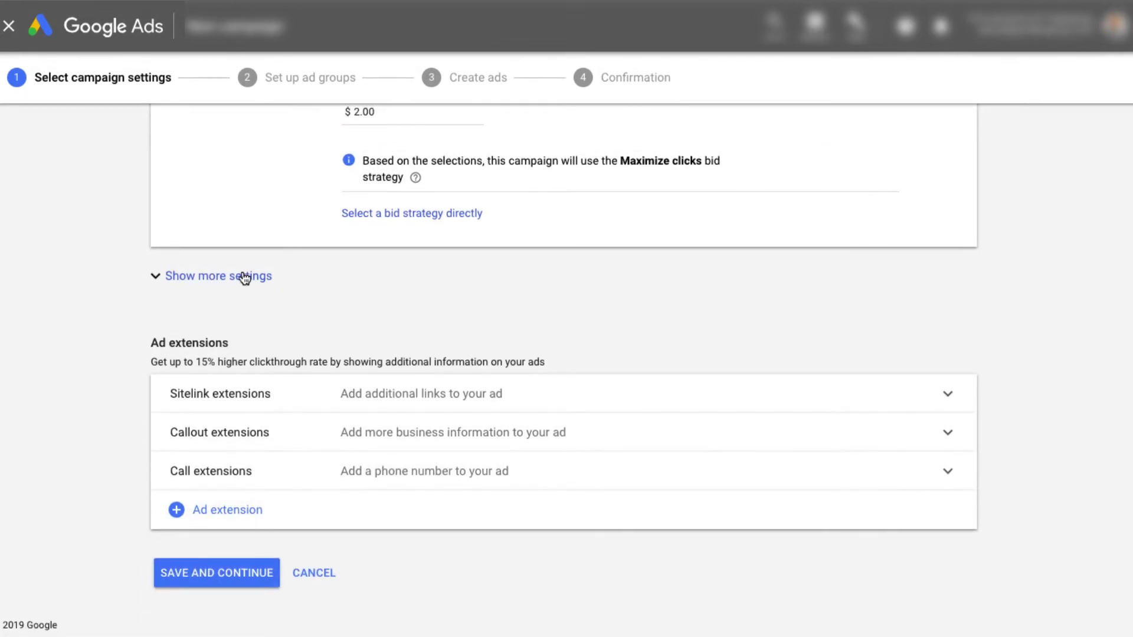
click(244, 277)
Keep ad rotation on Prefer best performing ads and save the campaign settings.
scroll(313, 319, down, 1)
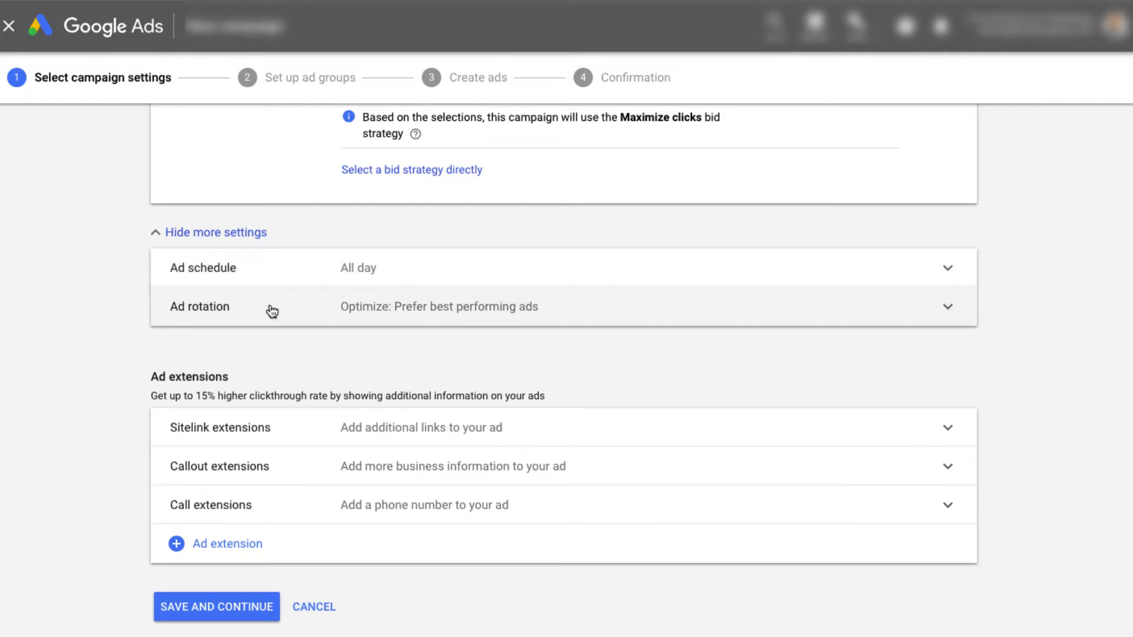
click(272, 310)
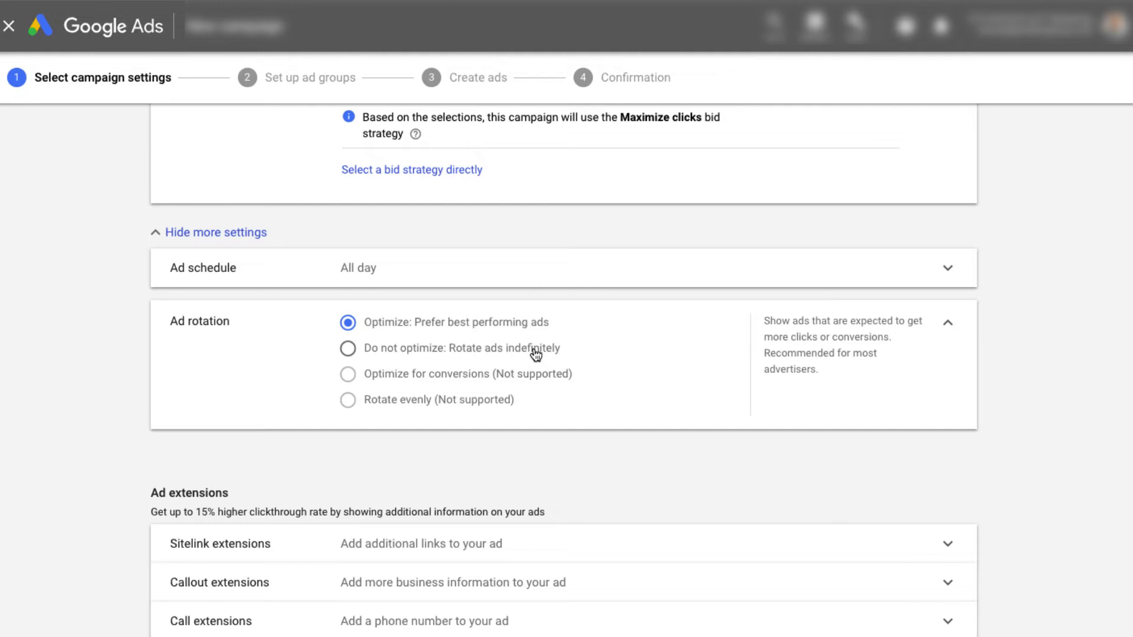
scroll(645, 289, down, 3)
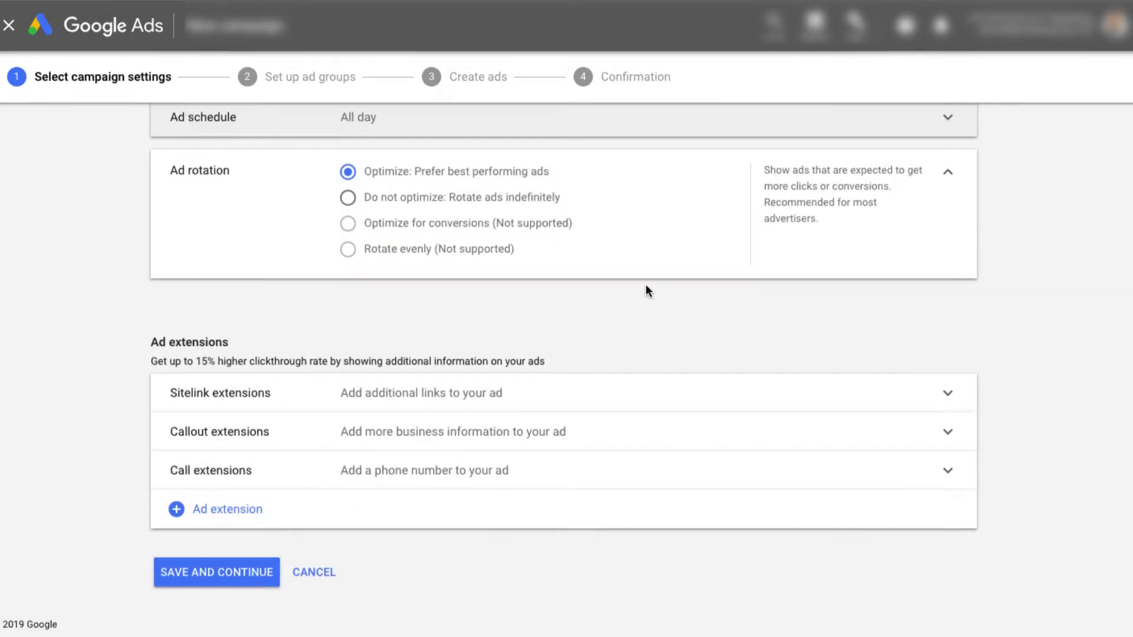
click(217, 576)
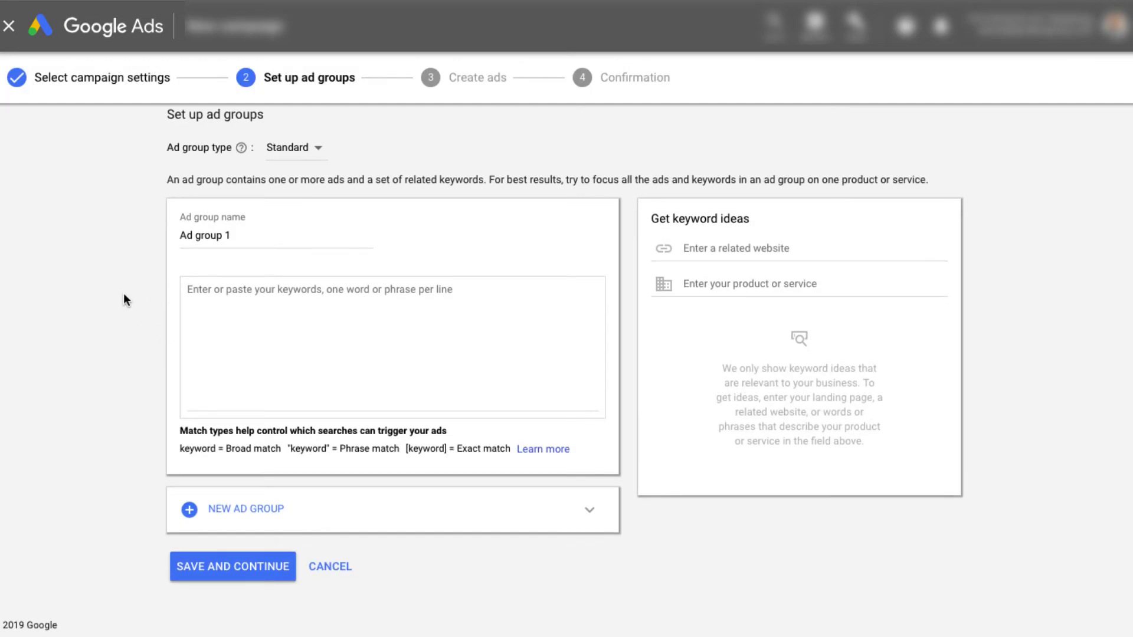
Paste the four product keywords and rename Ad group 1 to 'Buy - Product'.
click(329, 291)
text(Buy [Product] Buy [Product] online Where to buy [Product] Where to buy [Product] online)
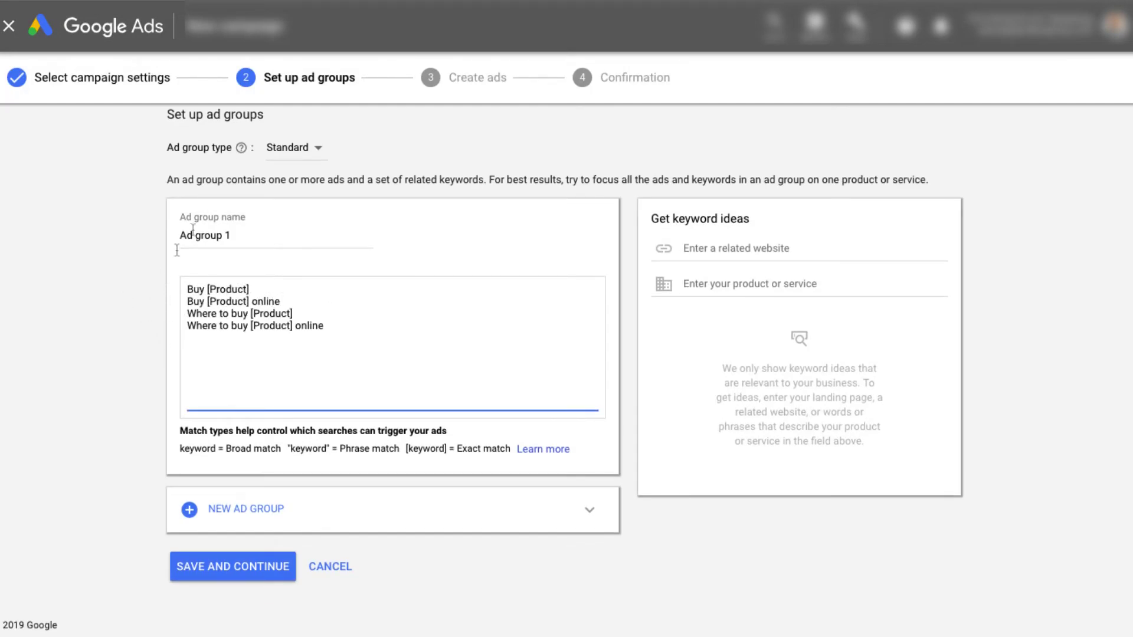
triple_click(241, 235)
text(Bu)
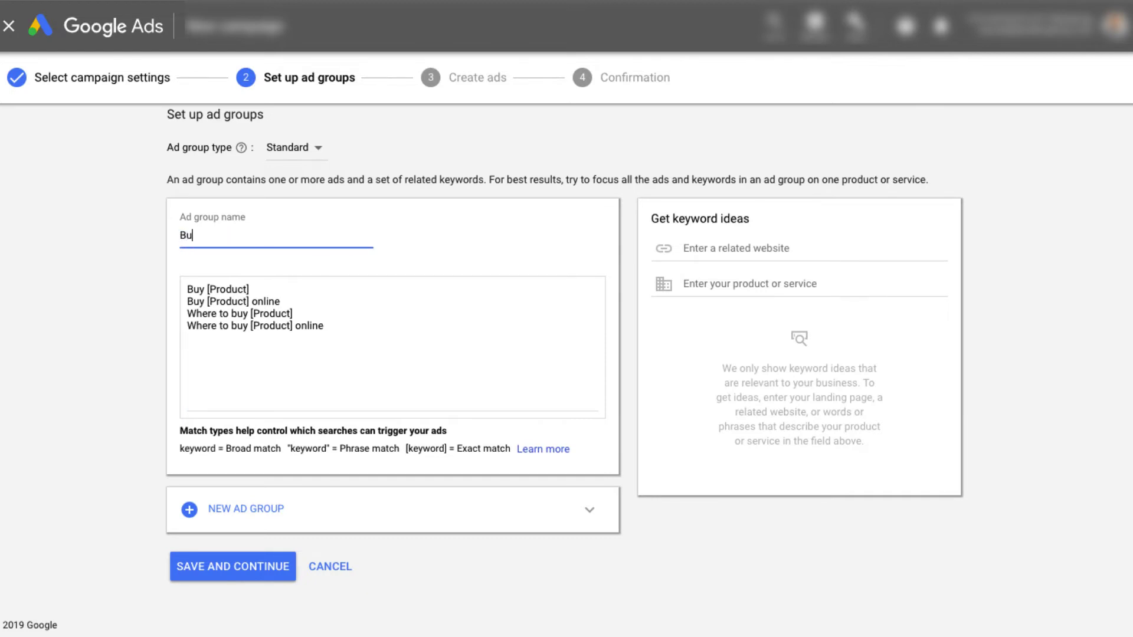
text(y - Product)
Paste a second copy of the four keywords below, beginning its closing quotes.
click(377, 326)
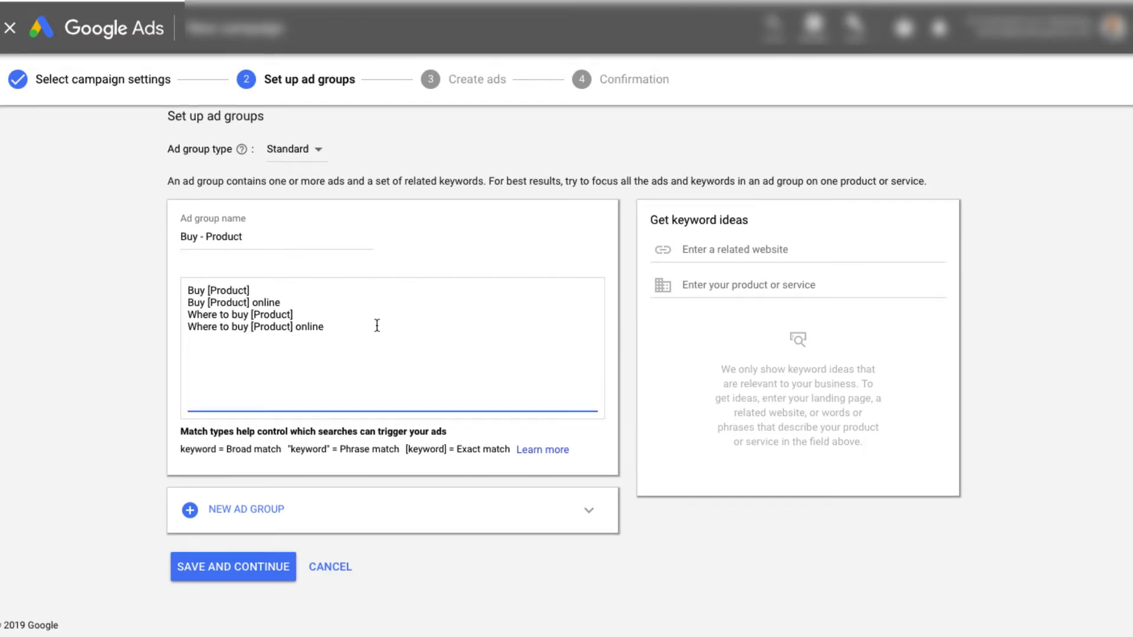
key(ctrl+a)
key(ctrl+c)
key(Right)
key(Return)
key(Return)
key(ctrl+v)
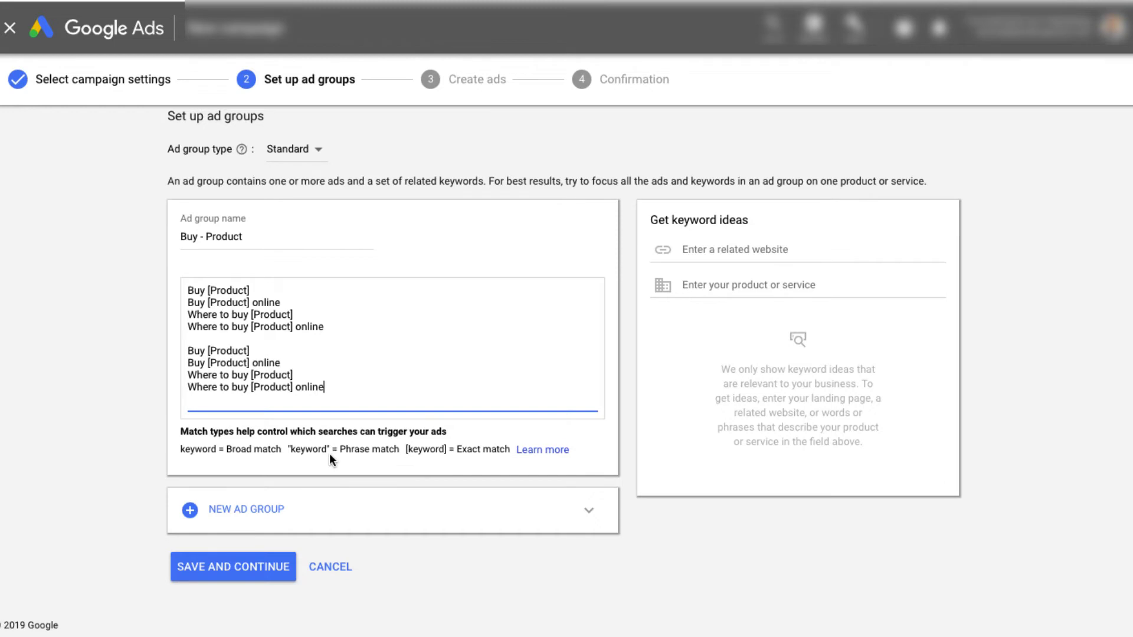
text(")
Wrap each line of the second keyword block in double quotes for phrase match.
click(304, 371)
text("")
key(Up)
text(")
click(183, 348)
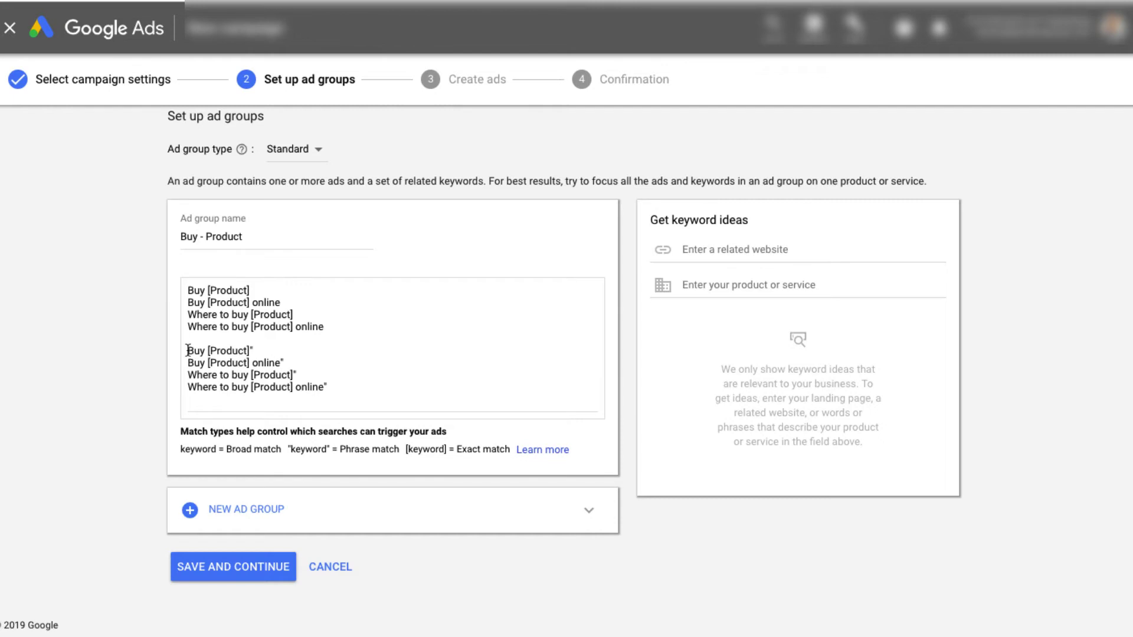
click(188, 350)
text(")
click(188, 362)
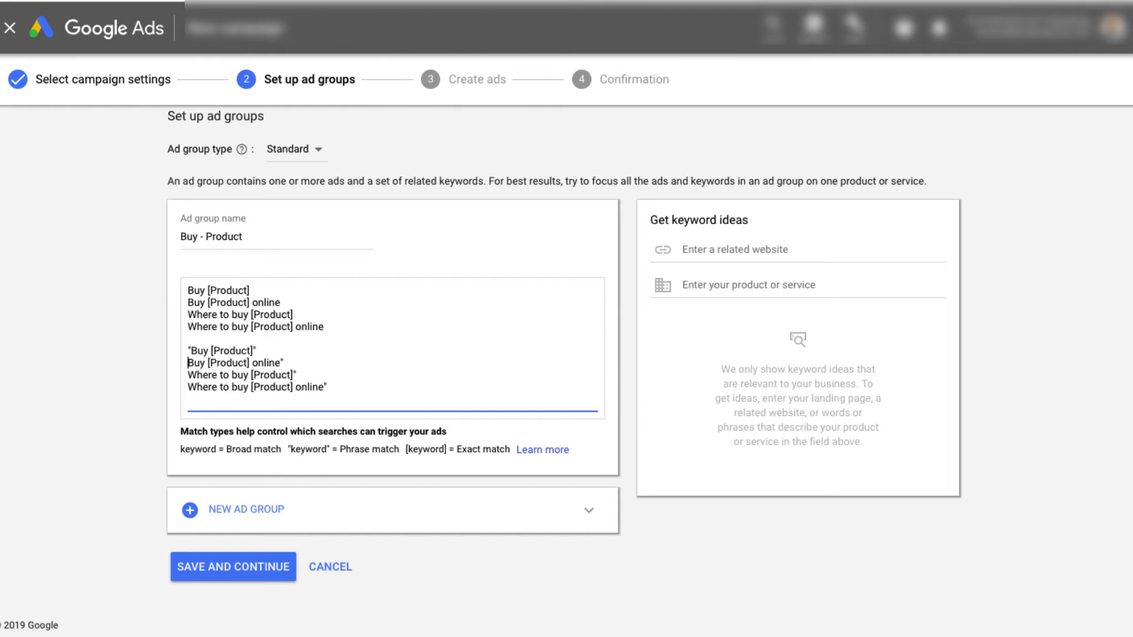
text(")
click(188, 374)
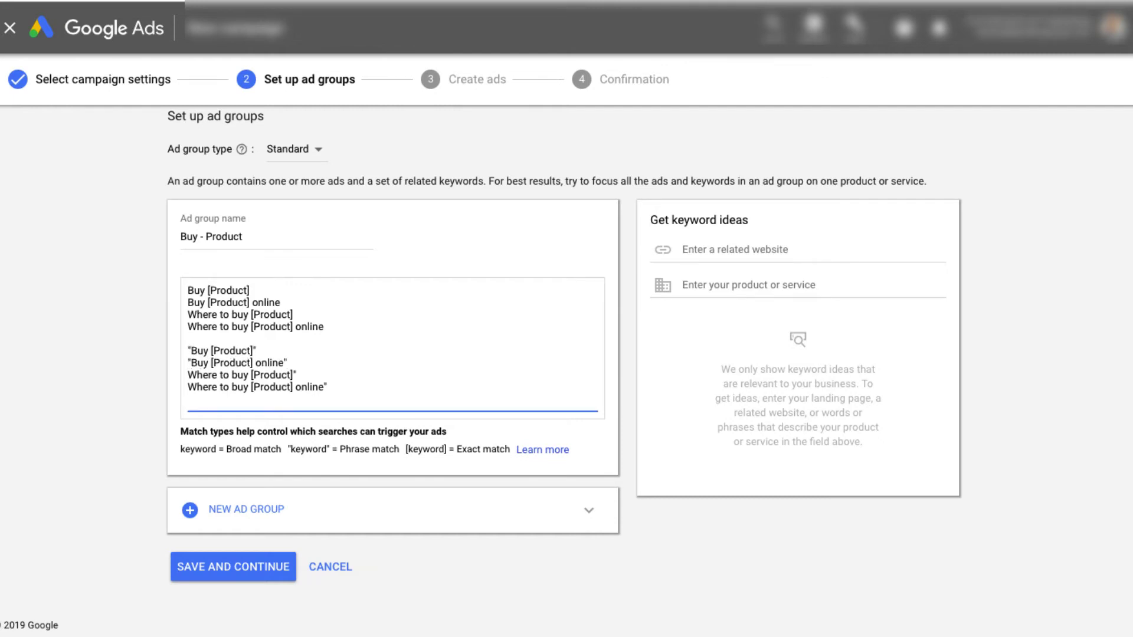
text(")
click(188, 386)
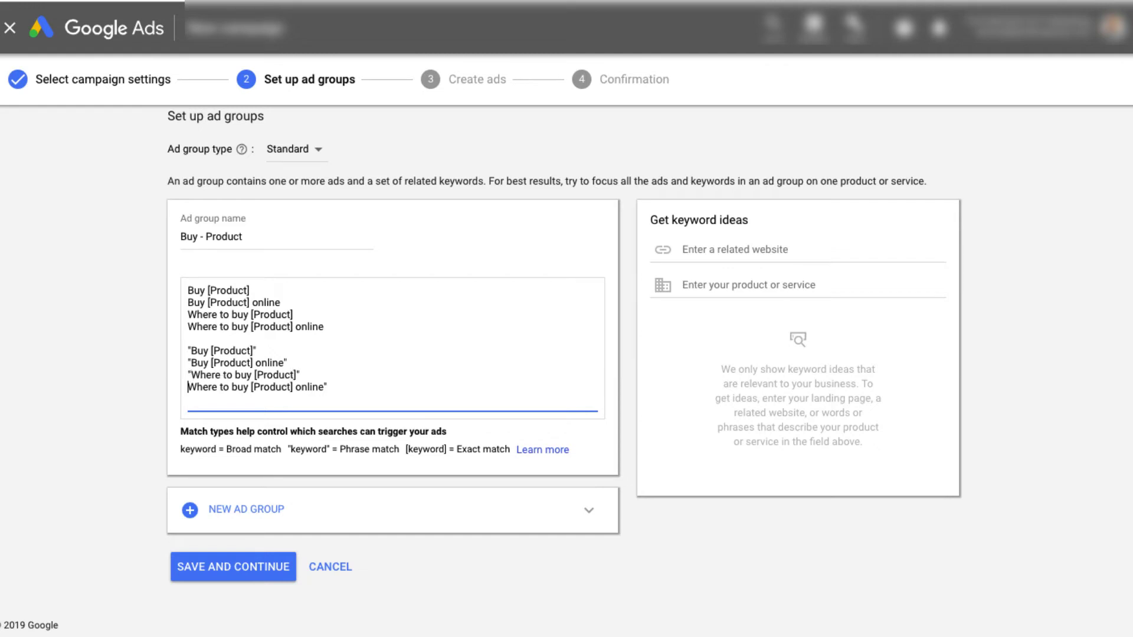
text(")
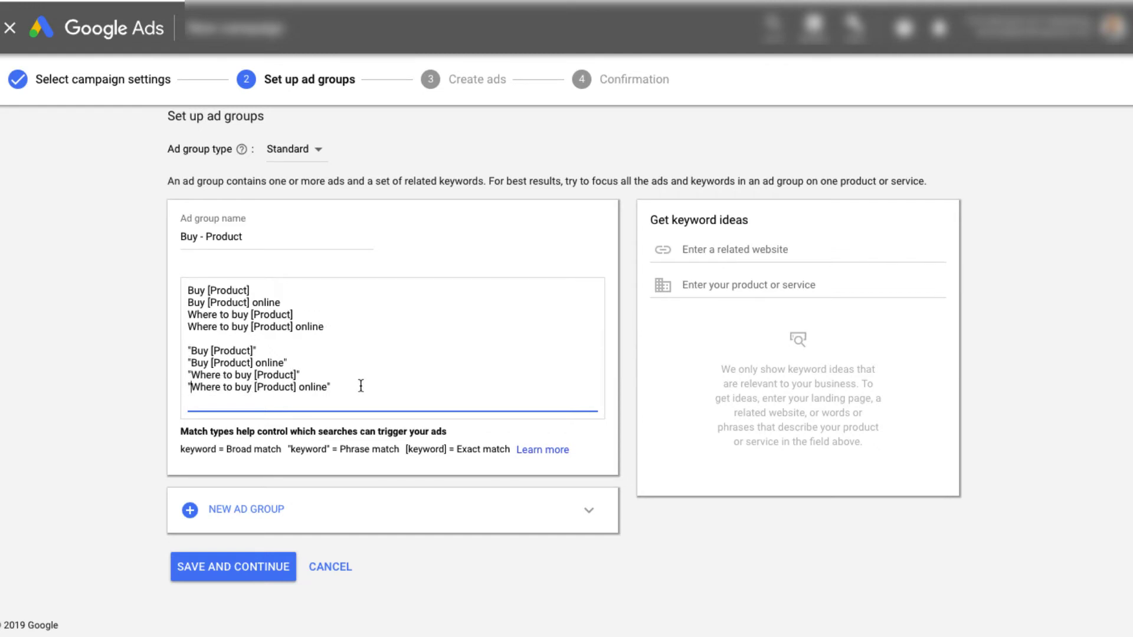
Paste a third keyword copy, append ] to its lines, and add a second ad group.
key(Return)
key(Return)
key(ctrl+v)
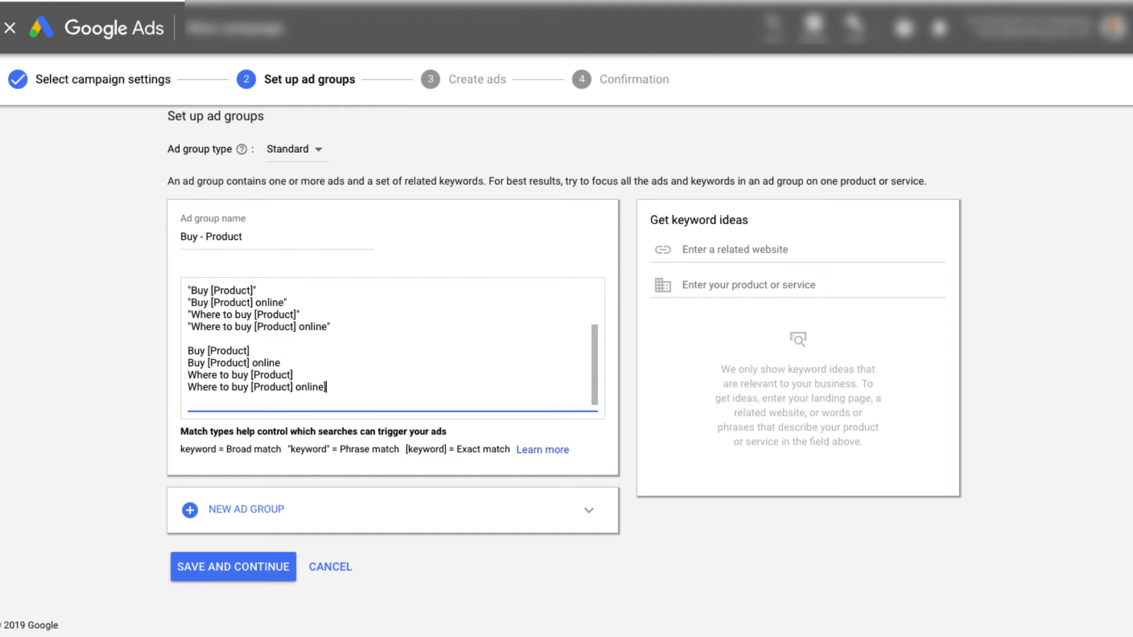
key(Up)
text(])
key(Up)
text(])
key(Up)
text(])
click(254, 508)
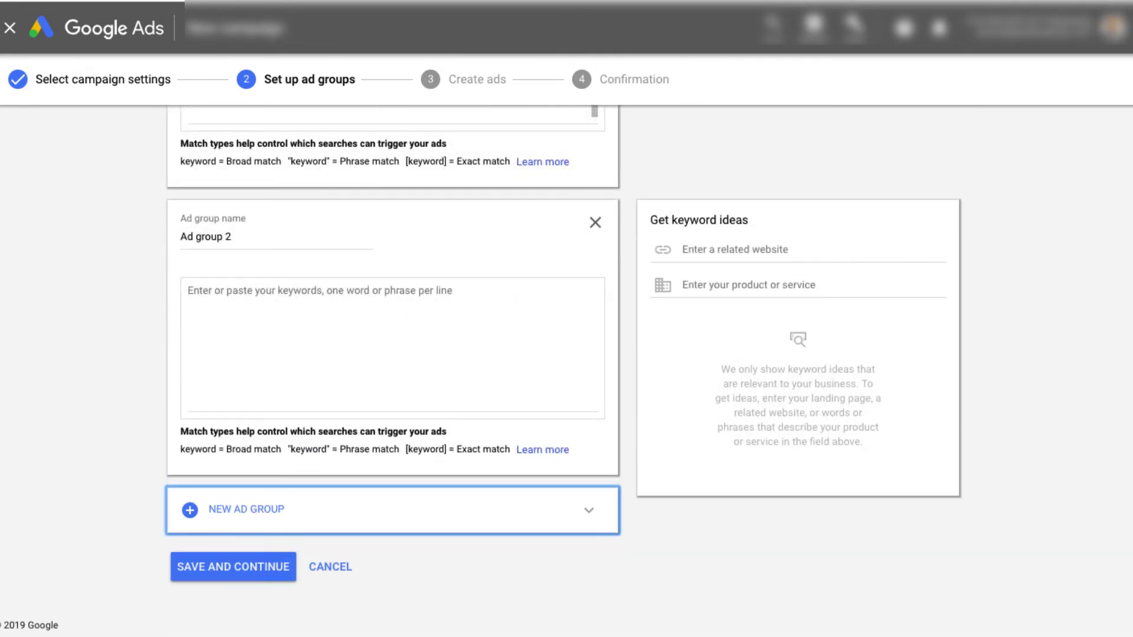
Paste the product keywords twice into Ad group 2, prefixing the second copy with double quotes.
click(408, 317)
key(ctrl+v)
key(Return)
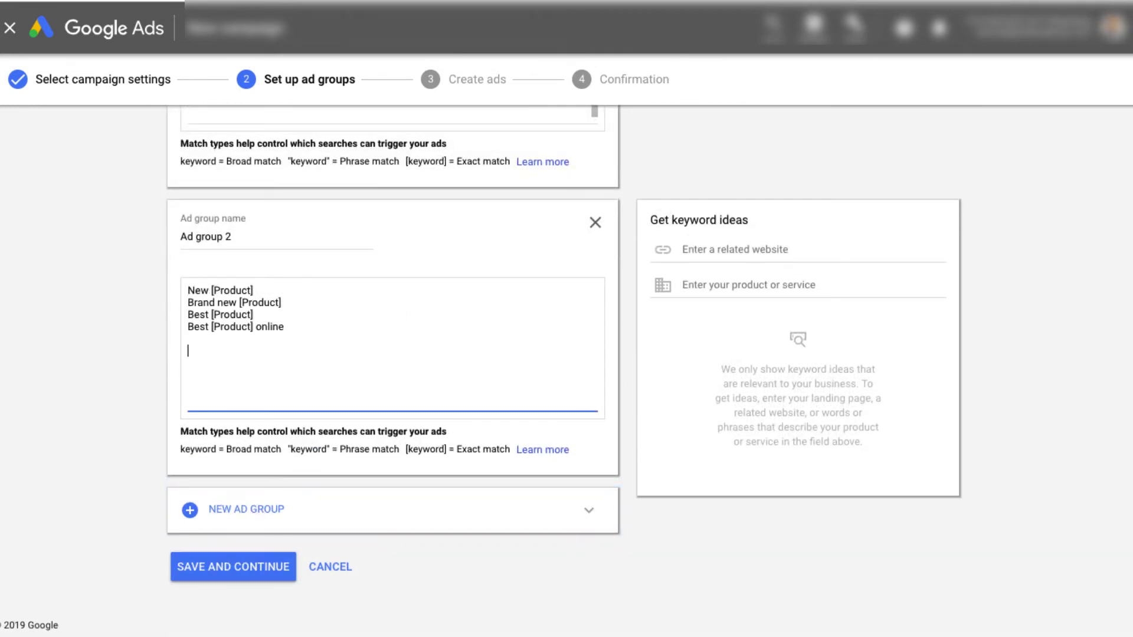
key(ctrl+v)
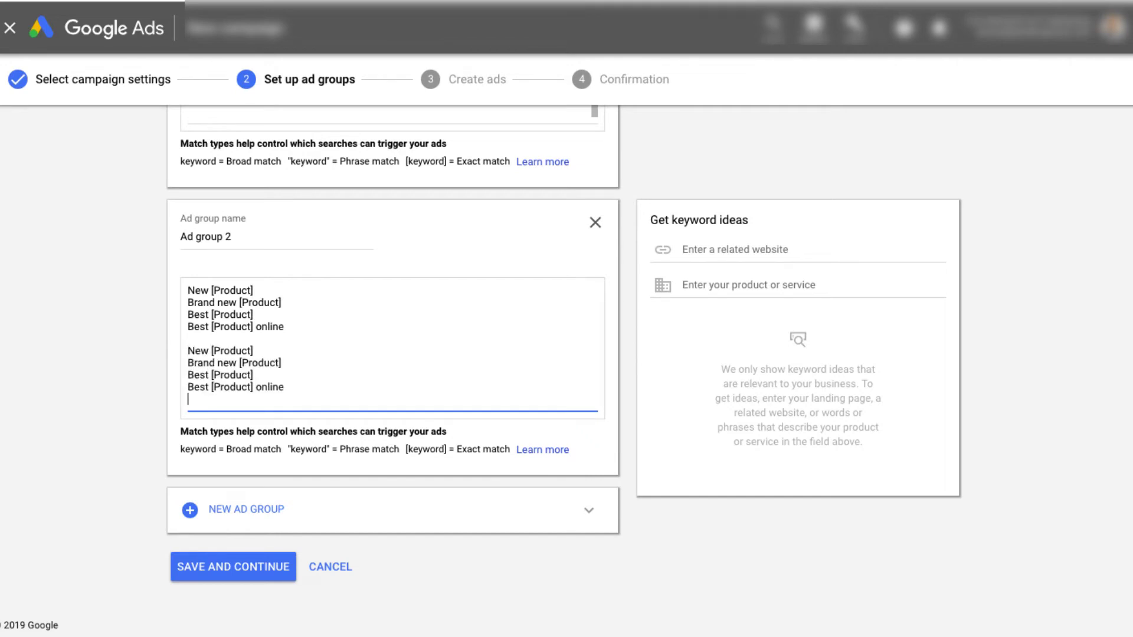
key(Up)
key(Up)
key(Up)
key(Up)
text(")
key(Down)
text(")
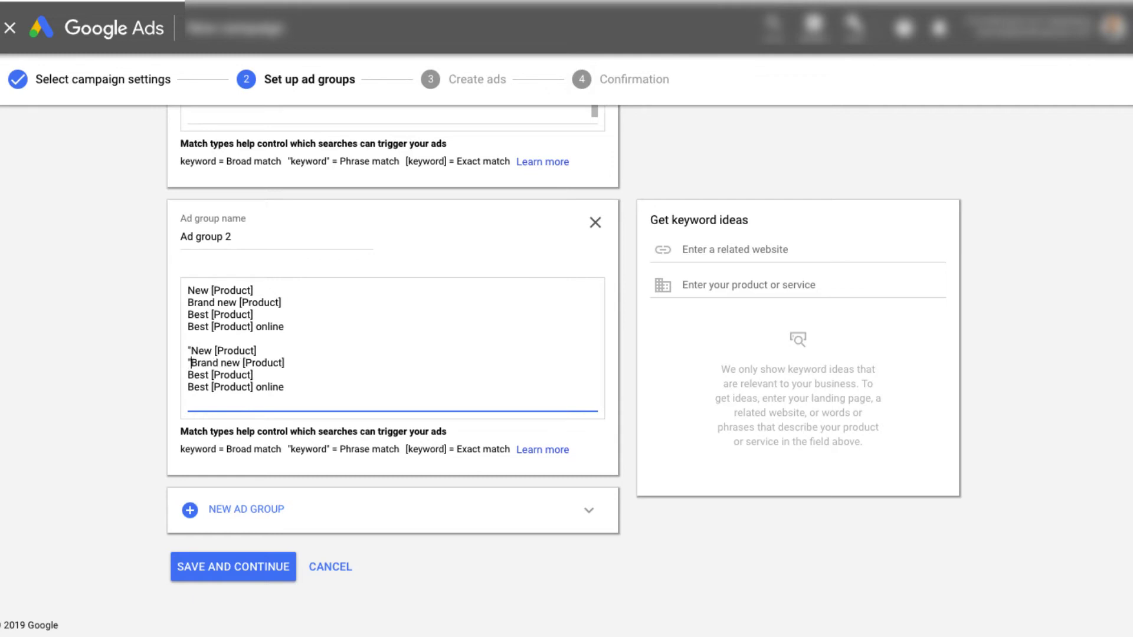
key(Down)
text(")
key(Down)
text(")
key(Down)
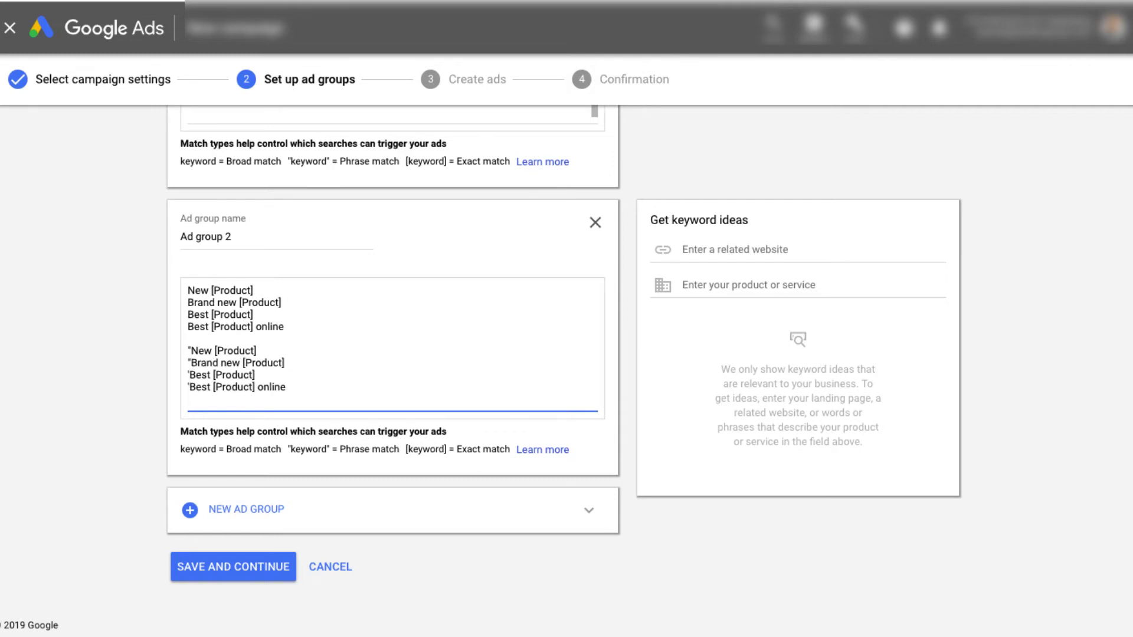
Replace stray single quotes with double quotes and paste another keyword copy after a leading quote.
key(Return)
key(Return)
key(Up)
key(Up)
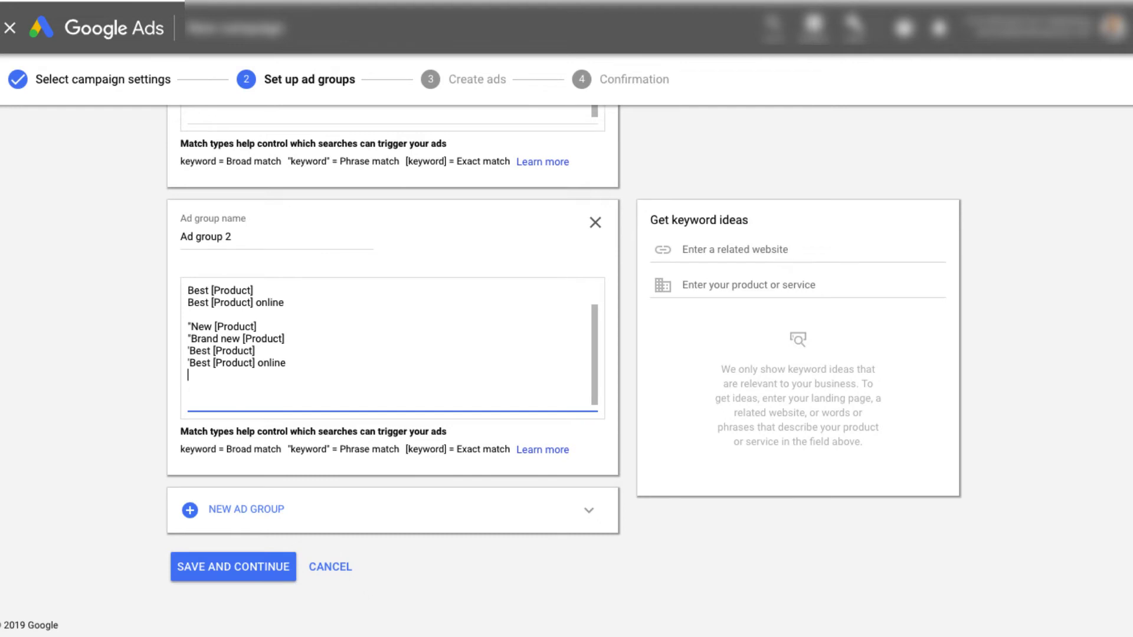
key(Up)
key(Up)
key(Right)
key(BackSpace)
key(Down)
key(Right)
key(BackSpace)
text(")
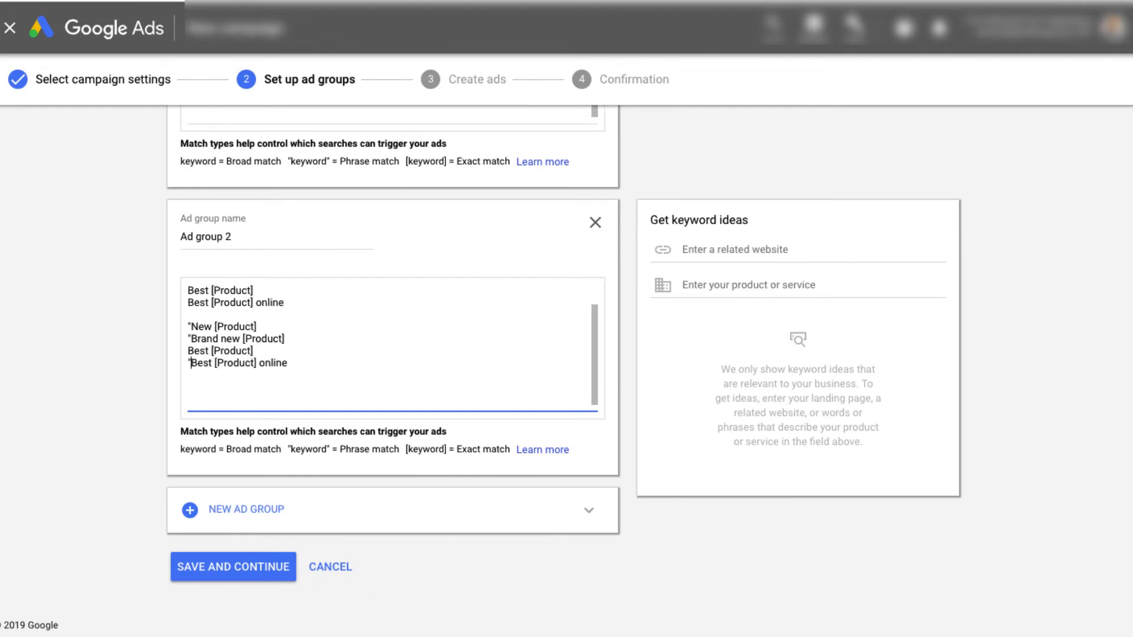
key(Up)
key(Left)
text(")
key(Down)
key(Down)
key(Return)
text(")
key(ctrl+v)
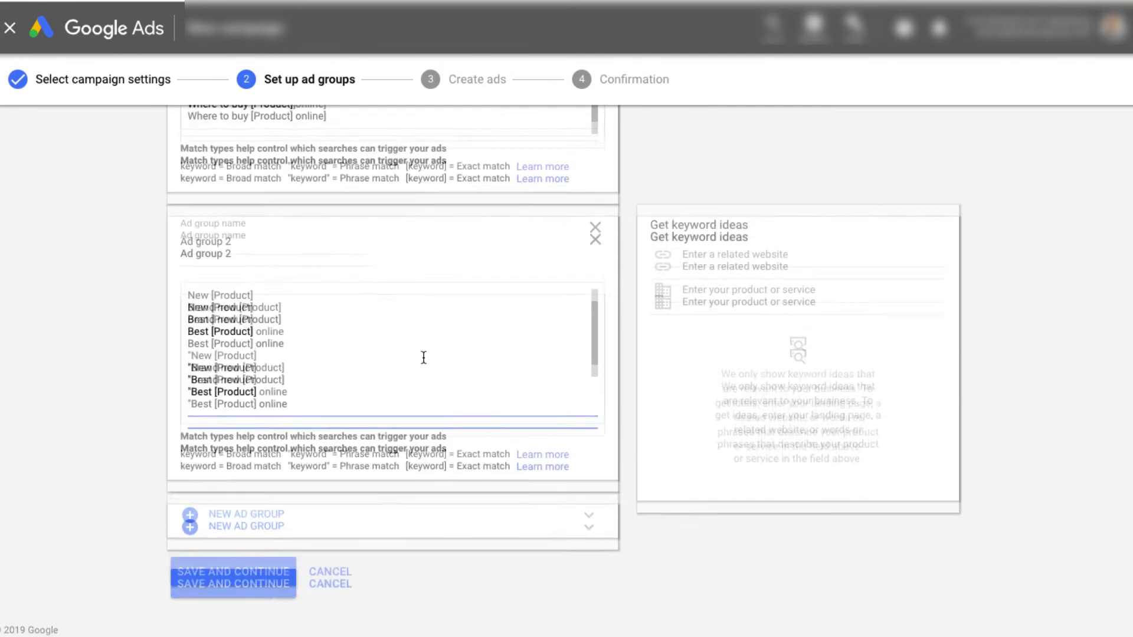
scroll(423, 357, up, 4)
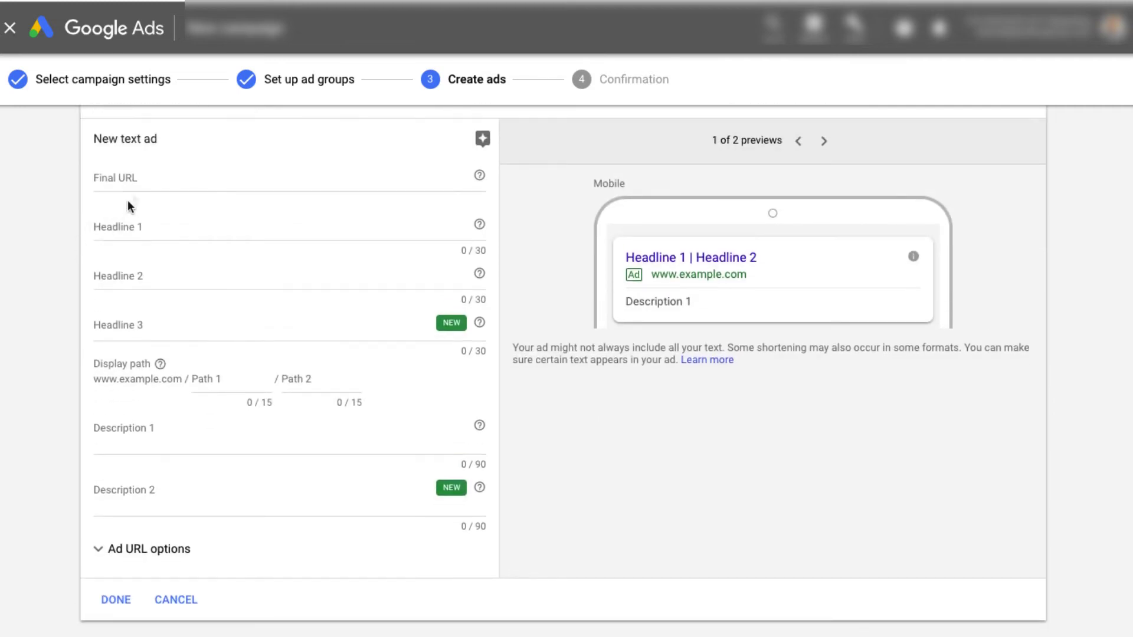
Fill the ad's display path parts with 'Llm' and 'Time-Offer'.
click(147, 176)
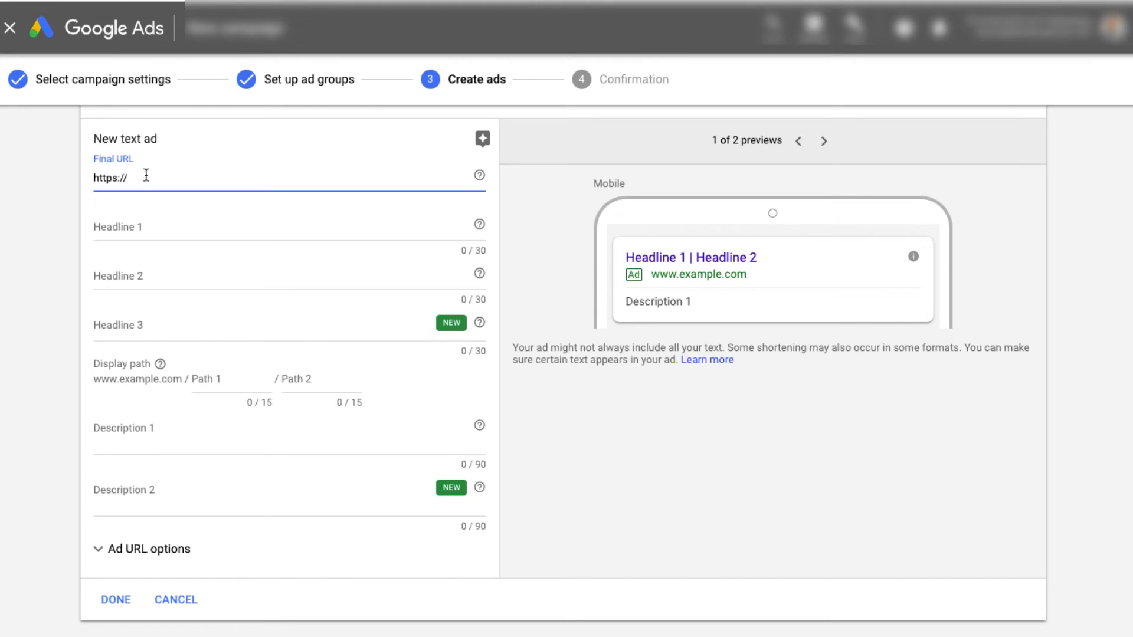
click(136, 224)
click(69, 333)
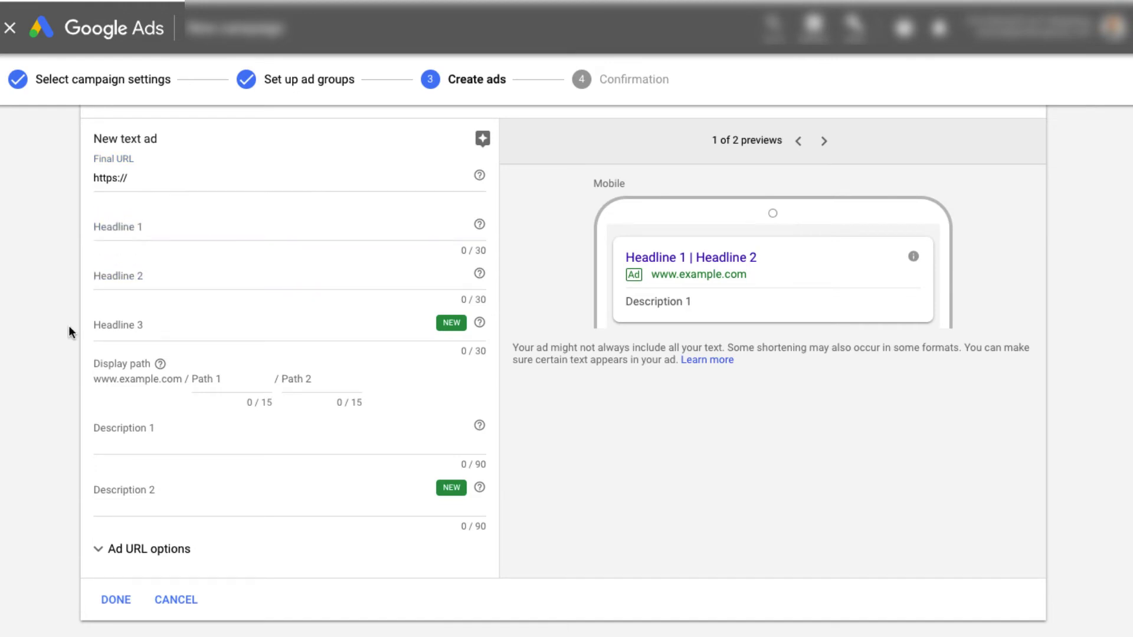
scroll(69, 332, down, 2)
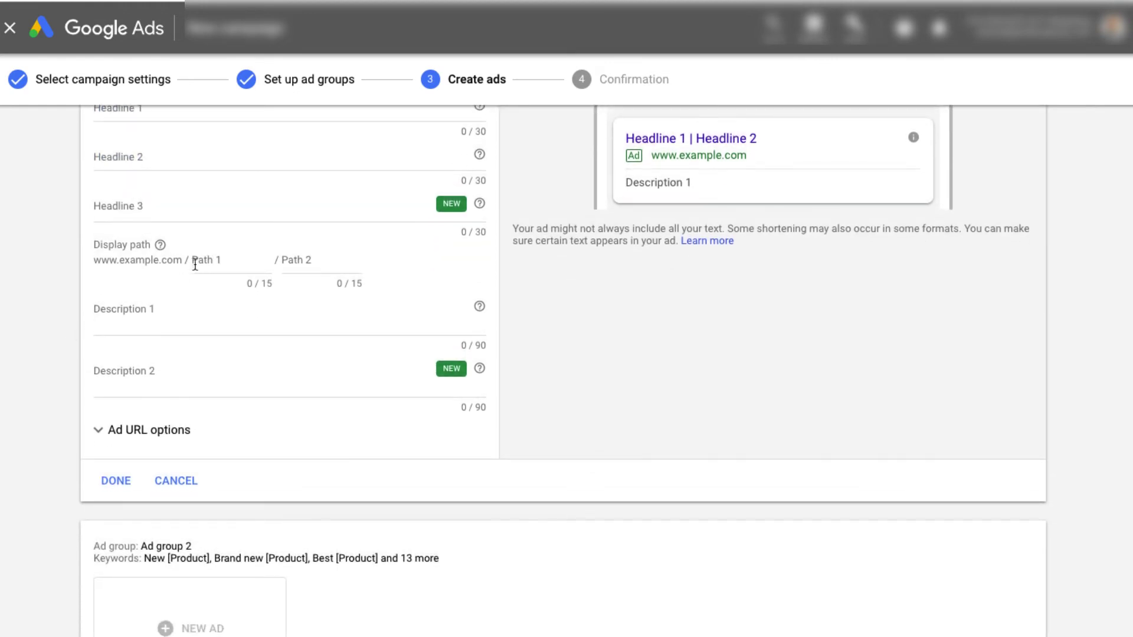
click(230, 259)
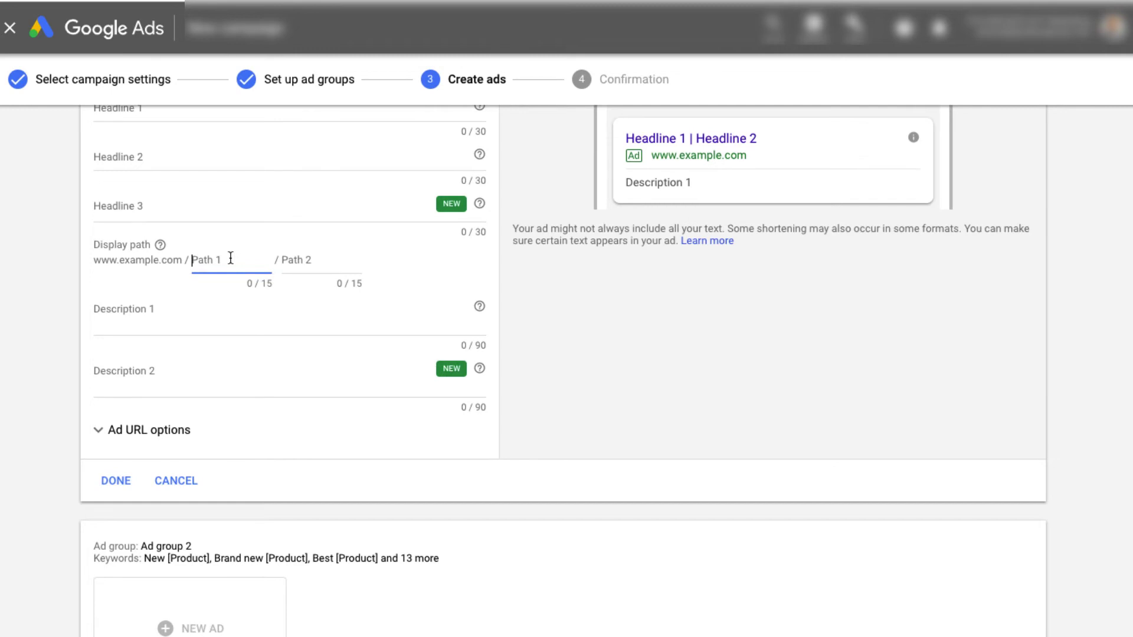
click(349, 260)
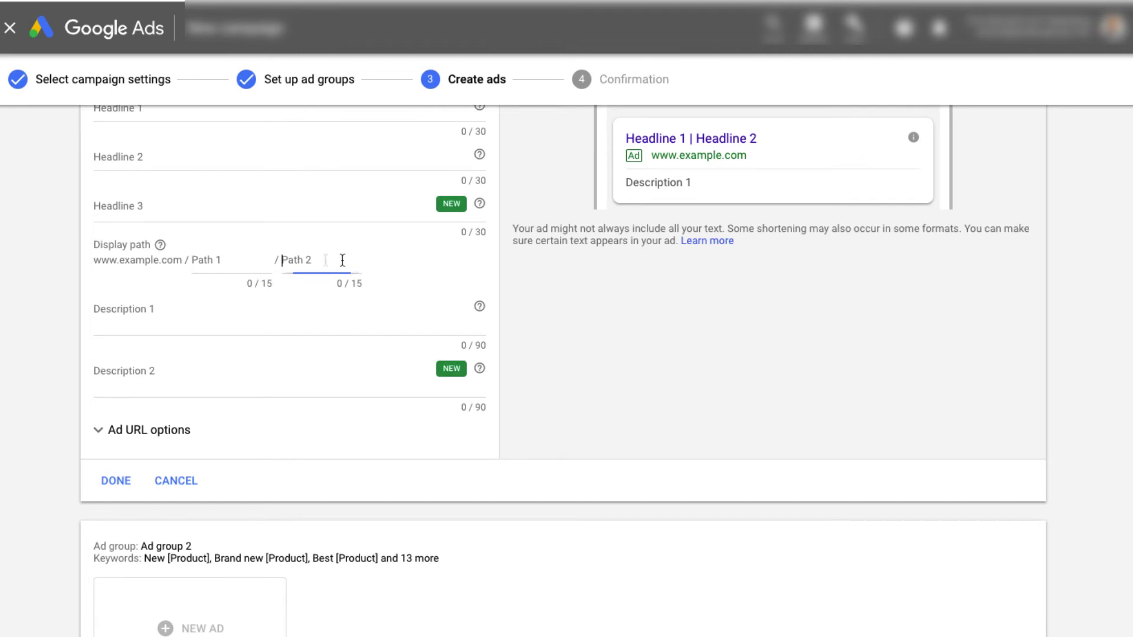
click(245, 267)
text(Llm)
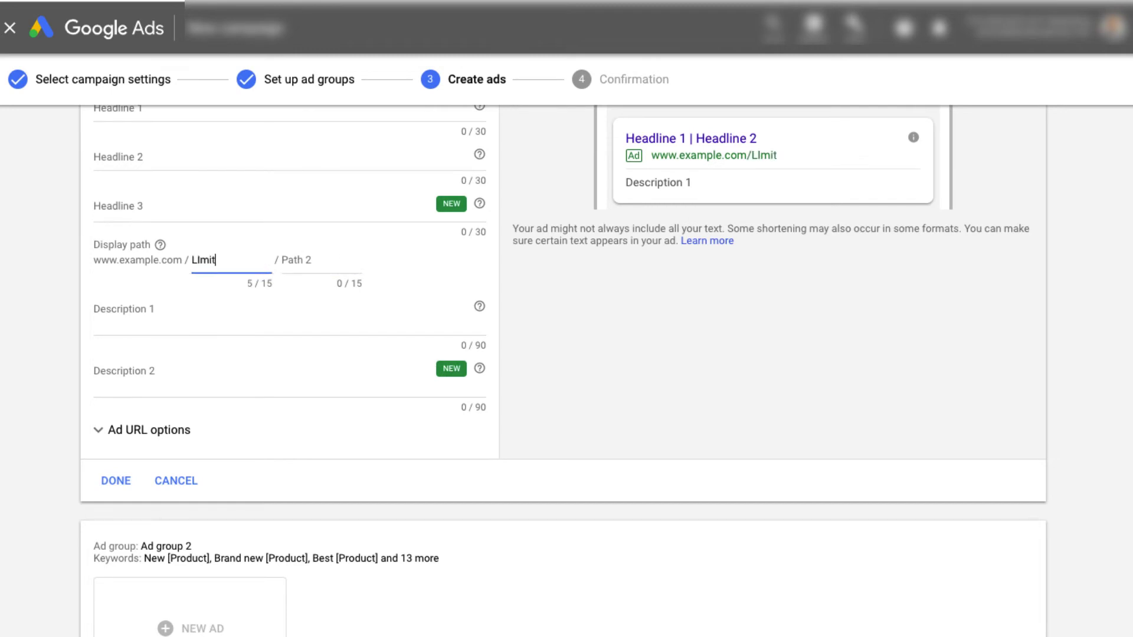
click(307, 260)
text(Time)
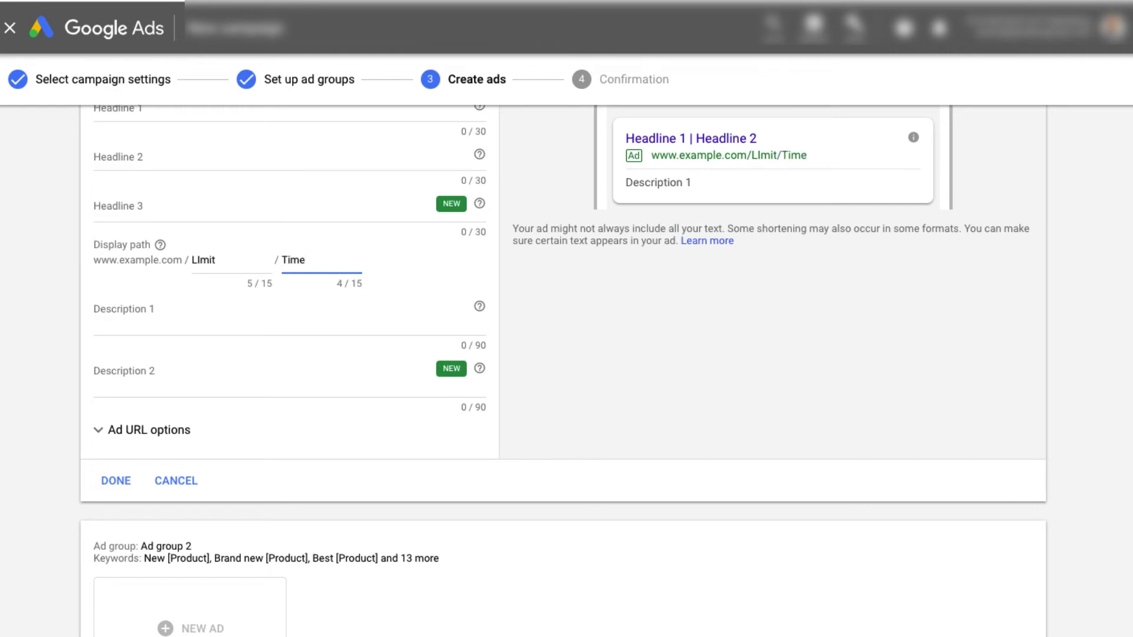
text(-Offer)
Correct the first path part to 'Limited' using the spelling suggestion.
scroll(725, 159, up, 1)
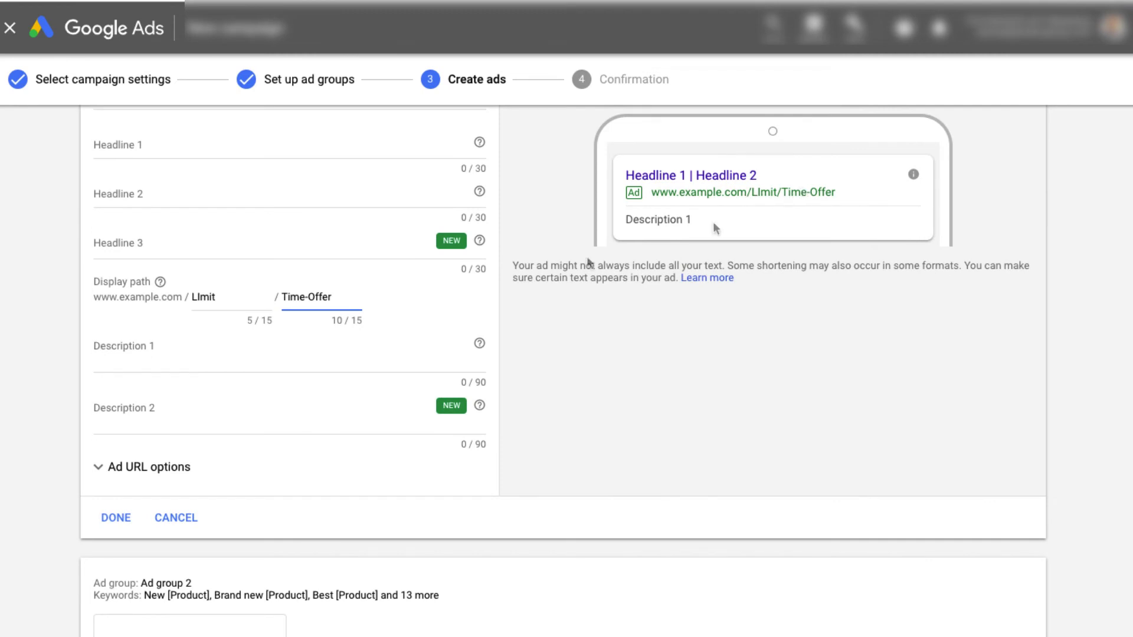
click(229, 297)
text(ed)
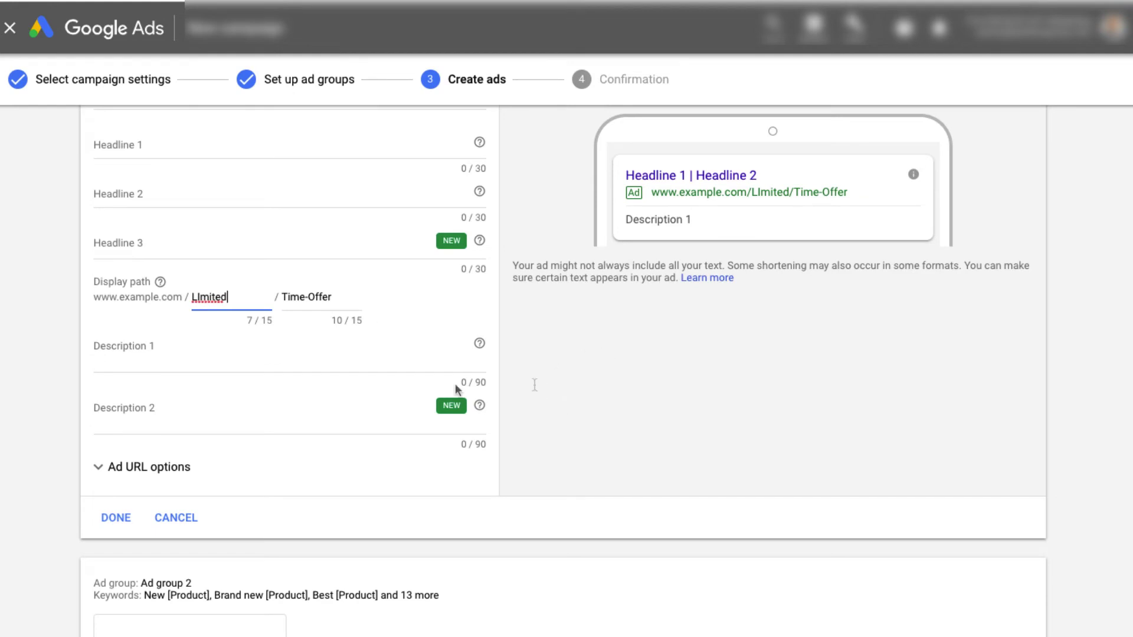
right_click(210, 295)
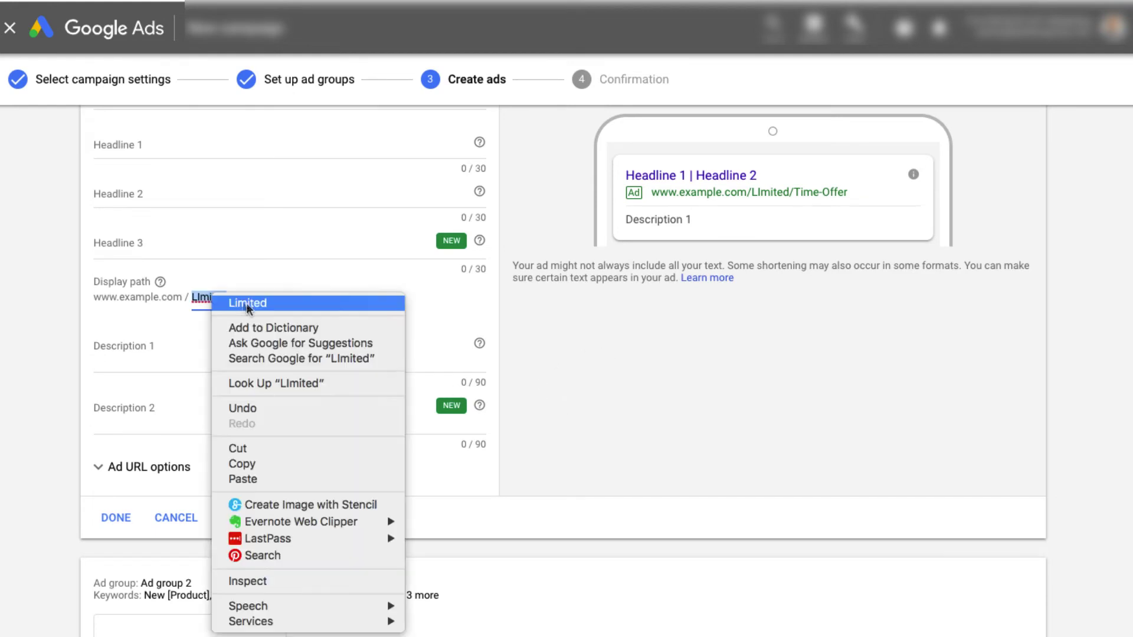
click(275, 303)
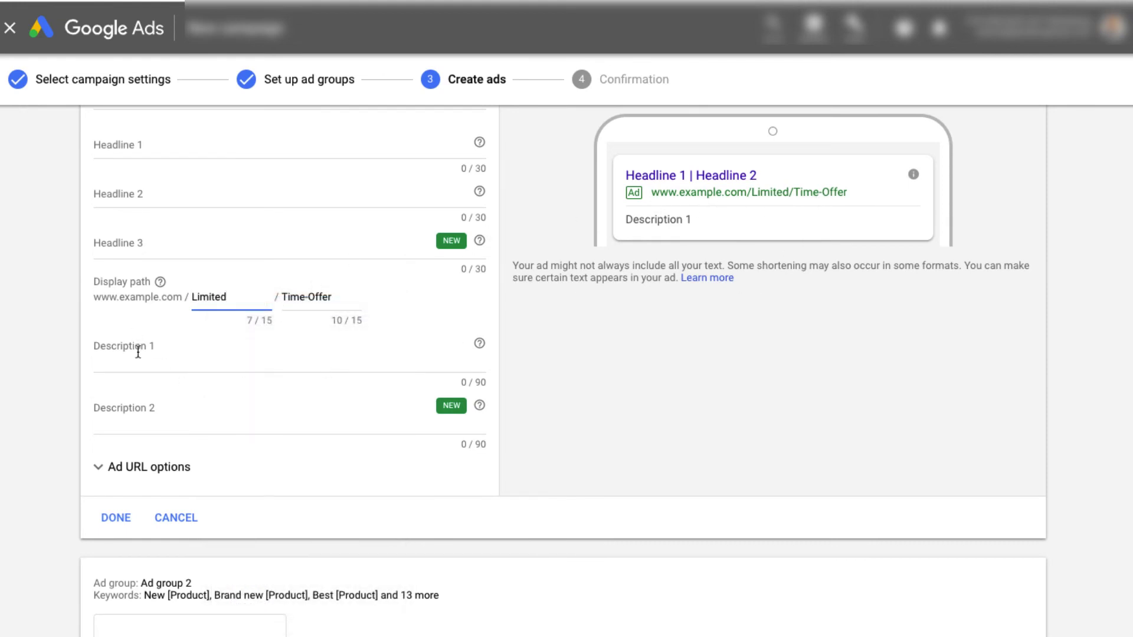
click(167, 355)
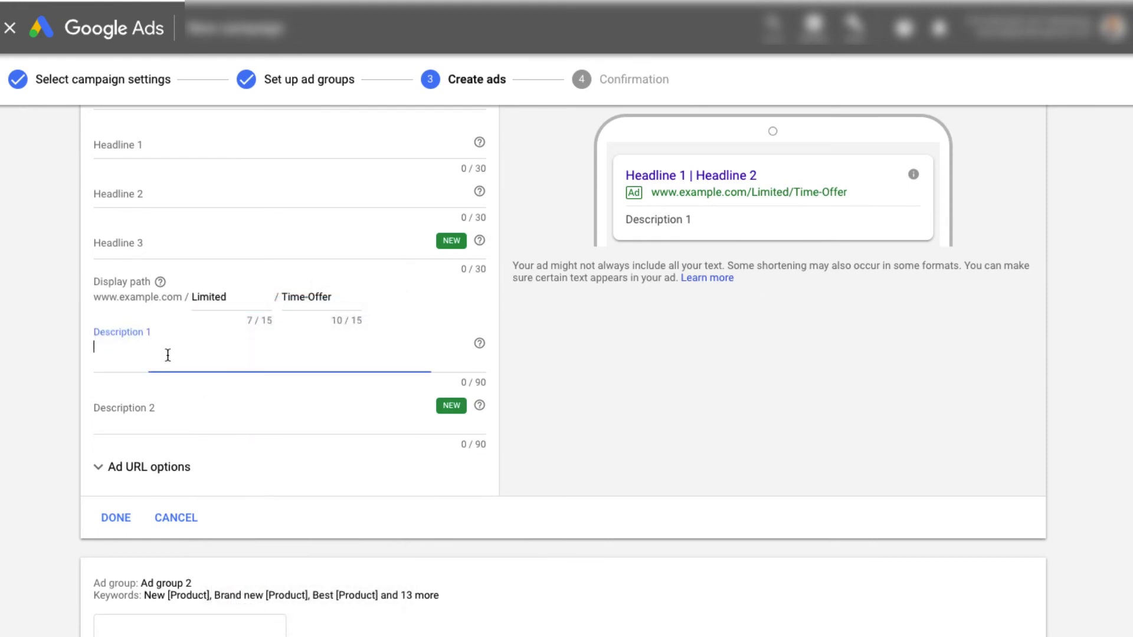
click(164, 410)
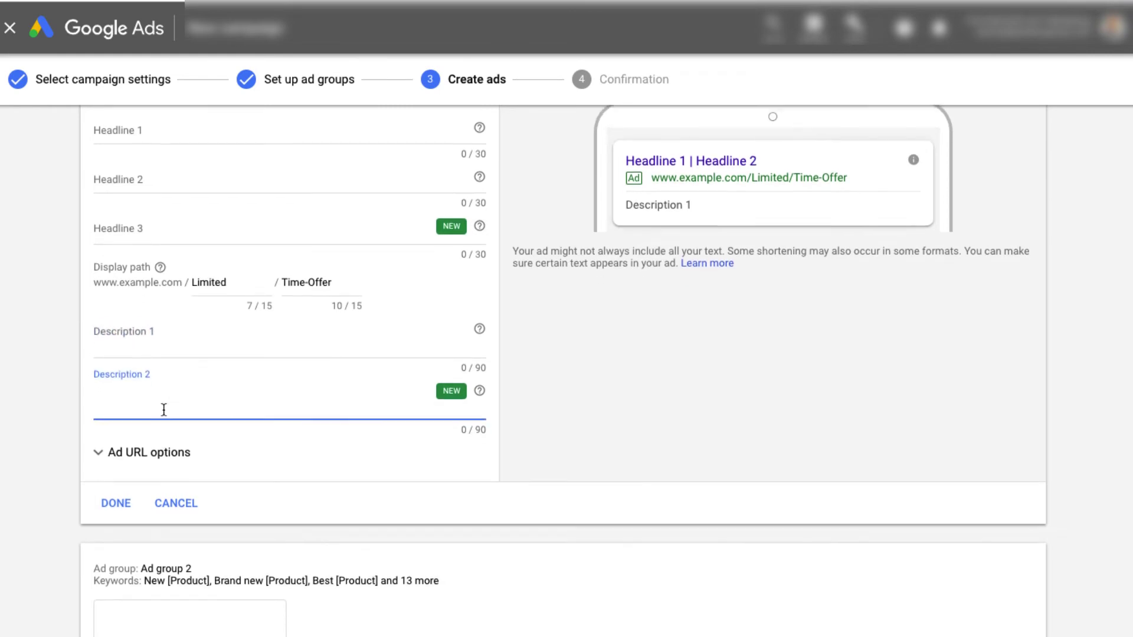
scroll(395, 397, down, 1)
scroll(568, 327, down, 2)
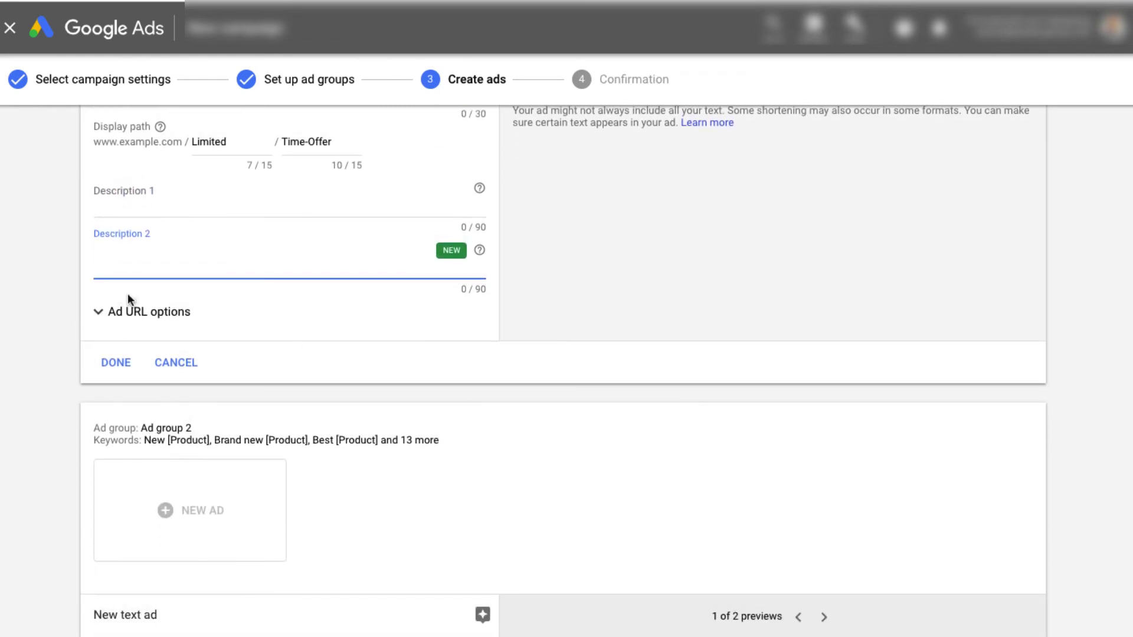
click(150, 317)
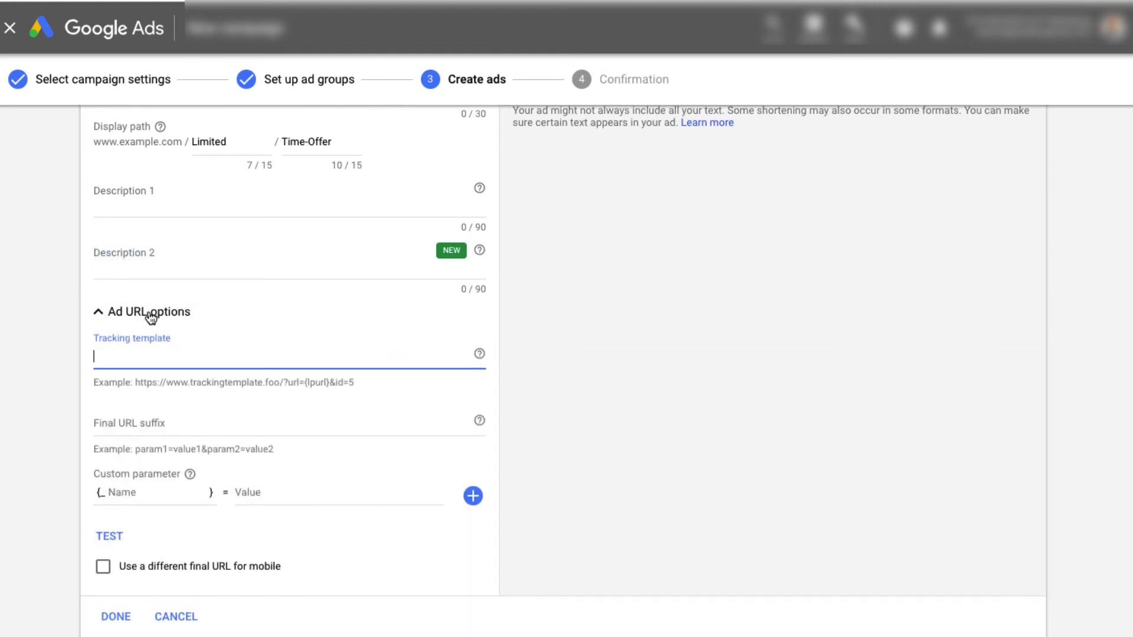
click(151, 317)
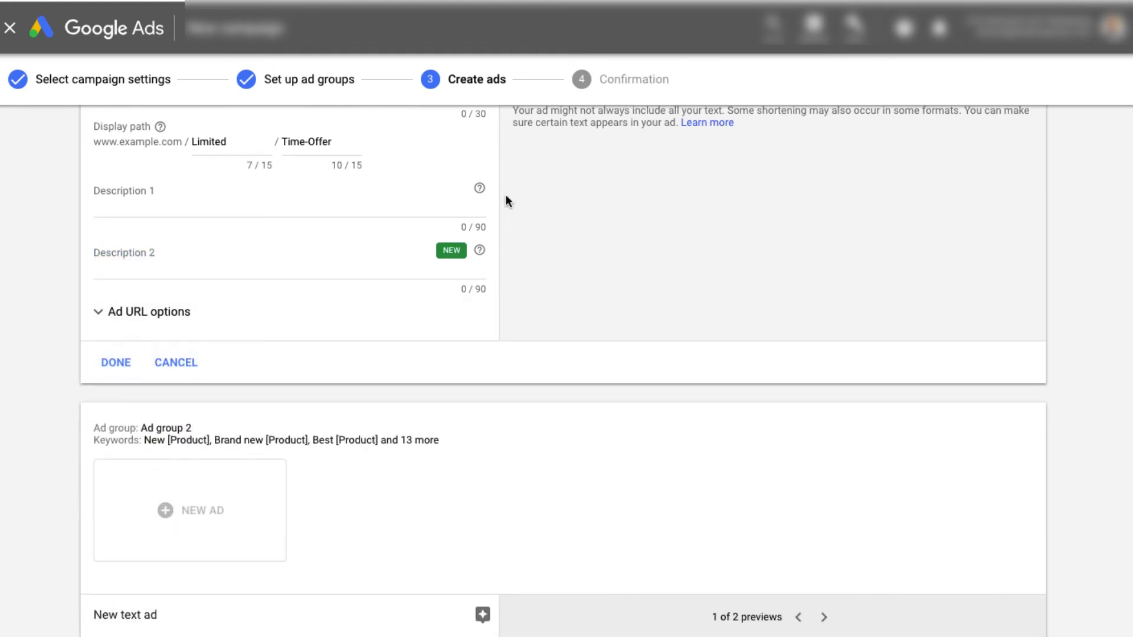
scroll(505, 195, up, 8)
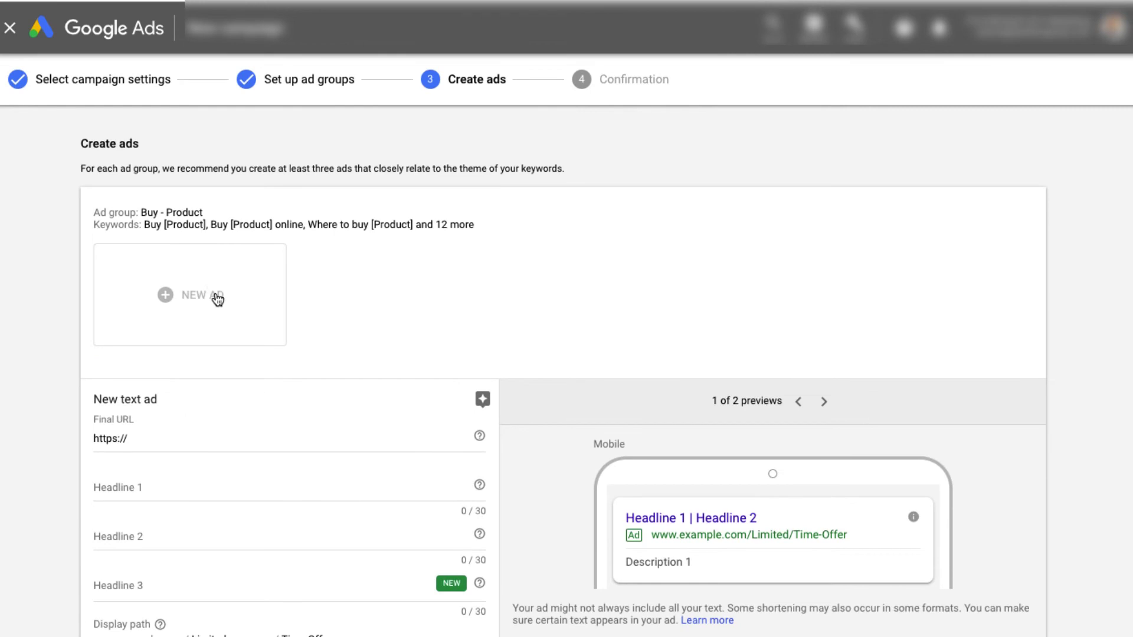
scroll(215, 296, down, 15)
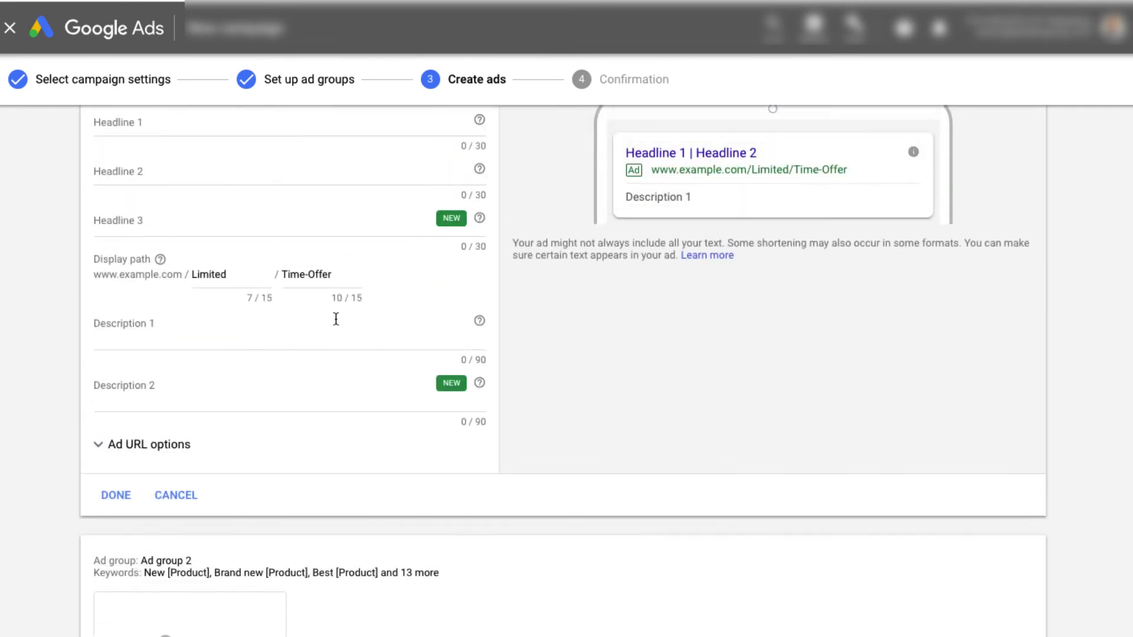
scroll(336, 319, down, 12)
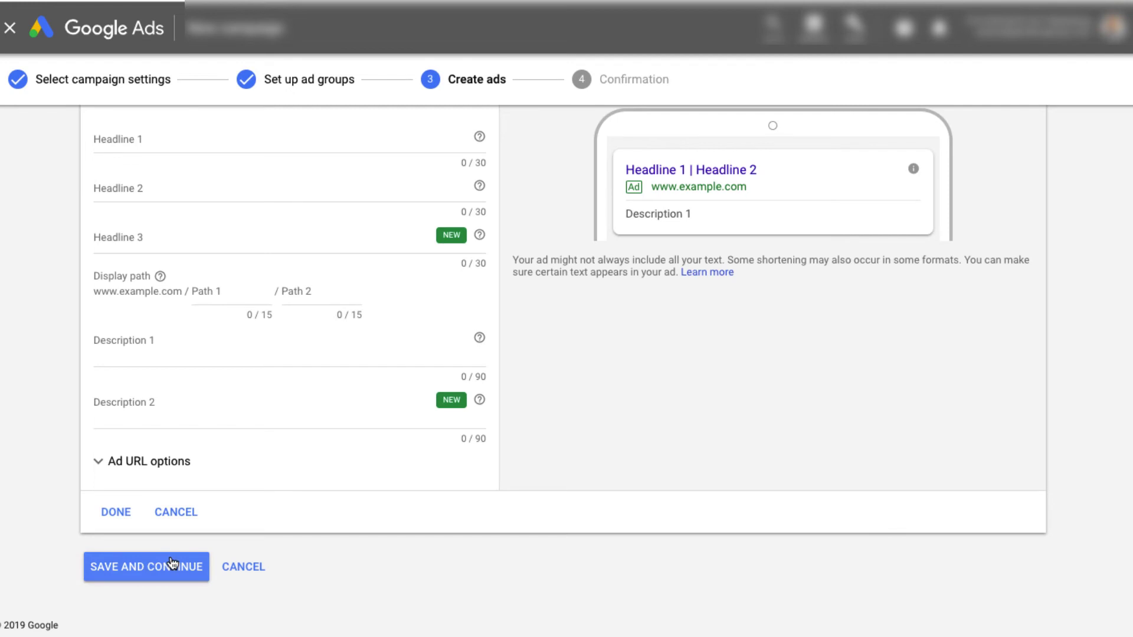
Save the campaign, then view the Campaigns list and the Adwords Mngmt Services ad group.
click(11, 28)
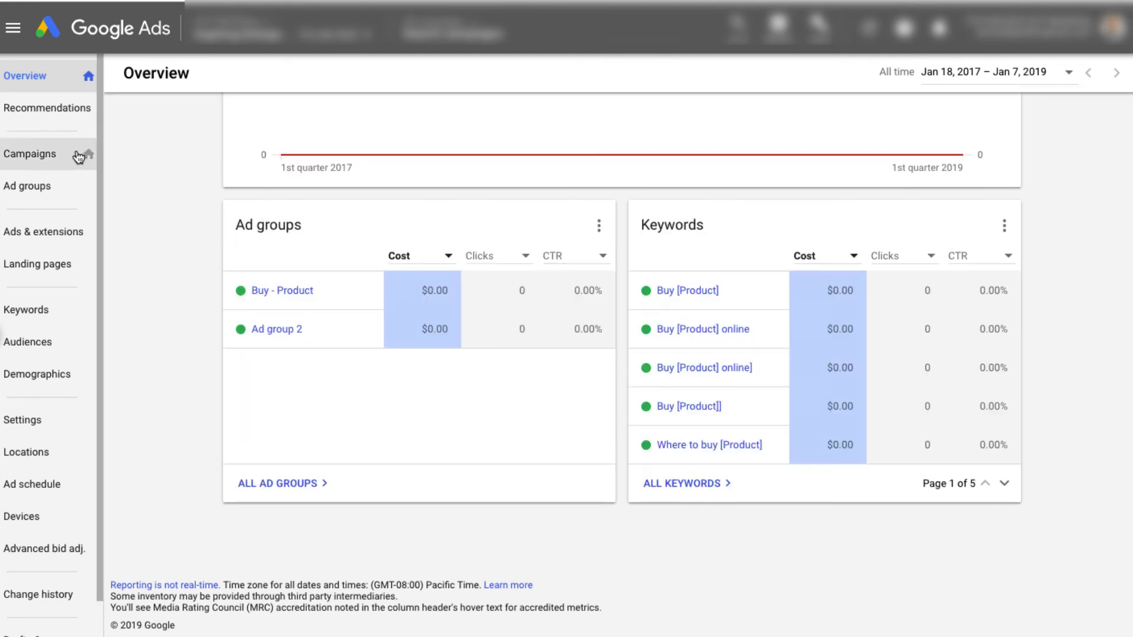
click(78, 154)
click(209, 296)
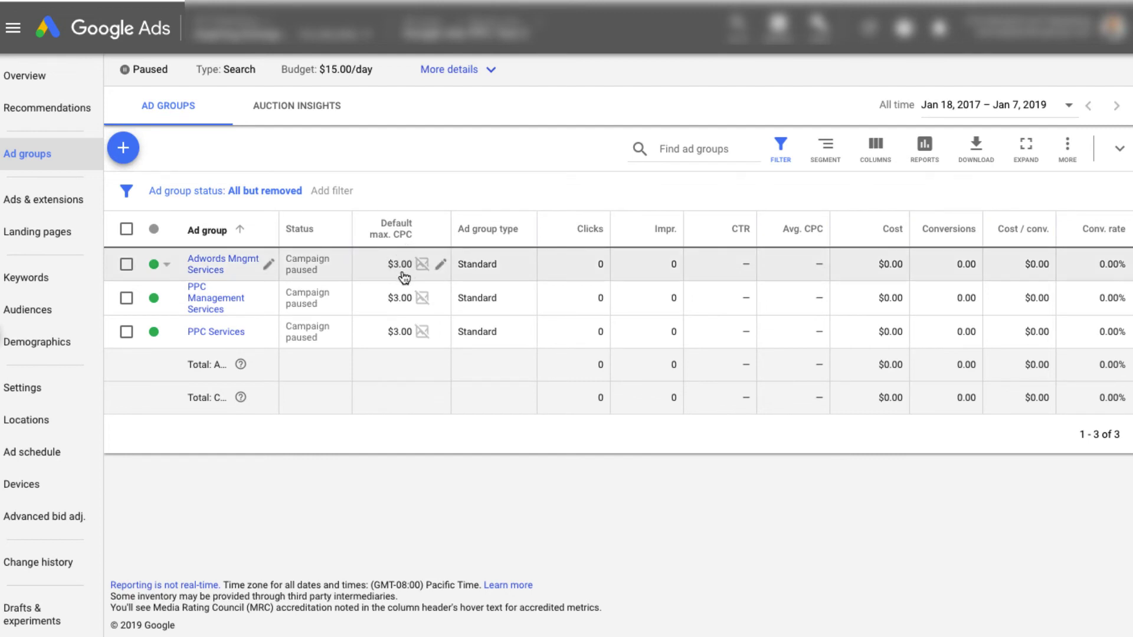
click(215, 270)
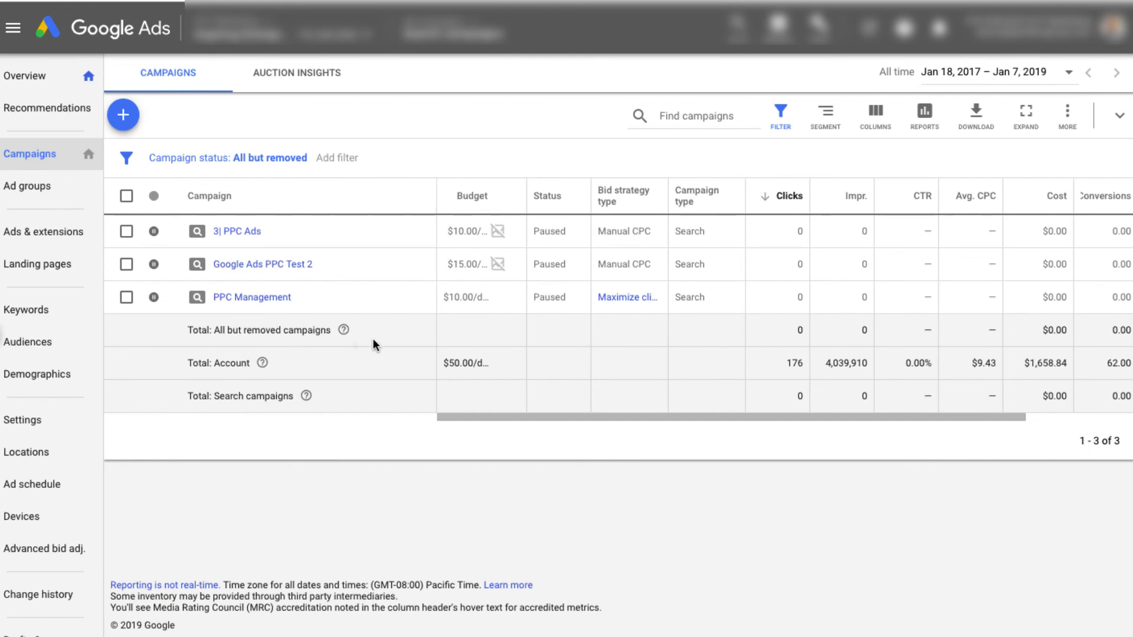
Open the Keywords section's search terms report, which is still empty.
click(56, 311)
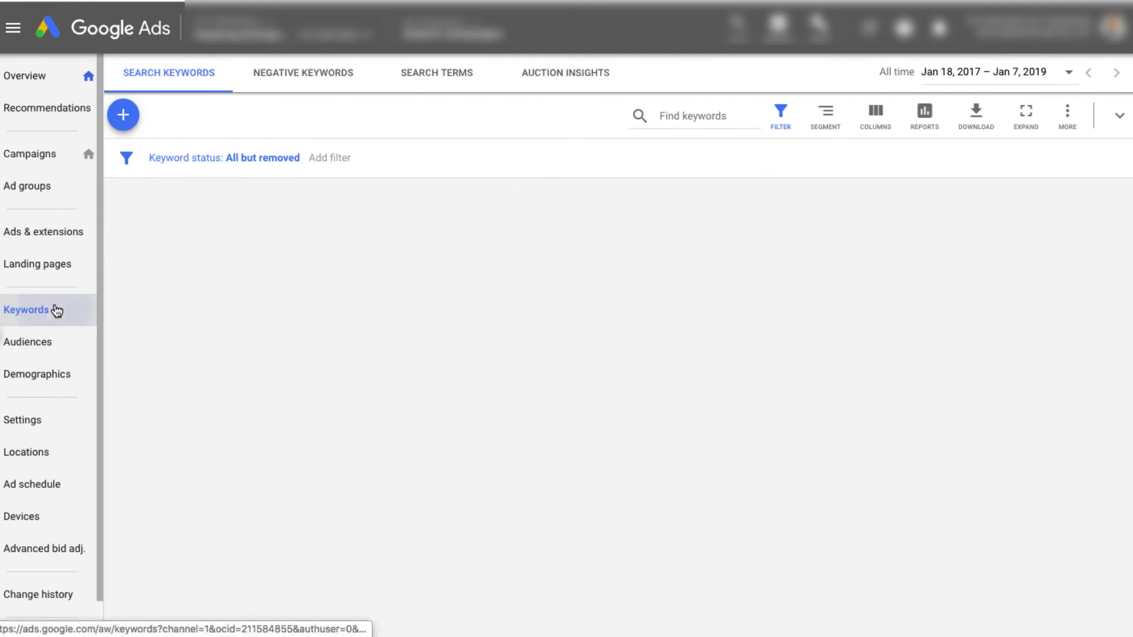
click(451, 84)
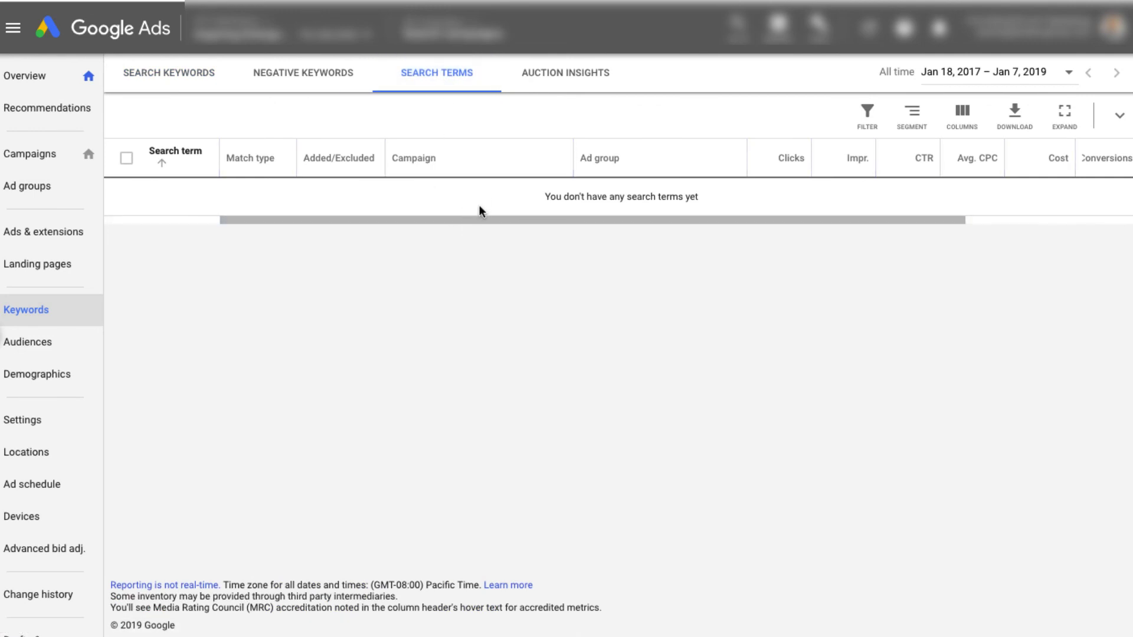